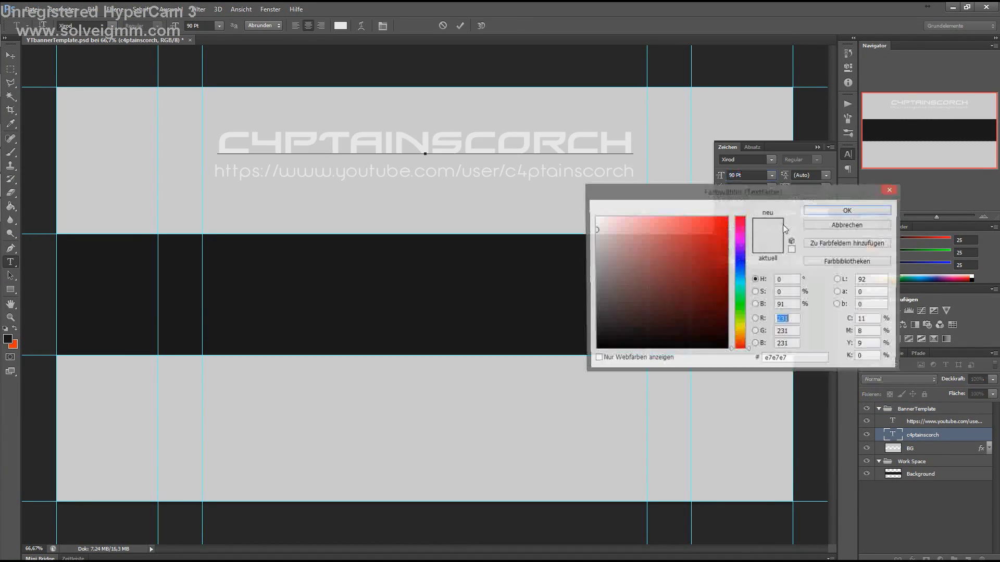
# Draw a square selection over the band centre and rotate it into a diamond
pyautogui.click(879, 408)
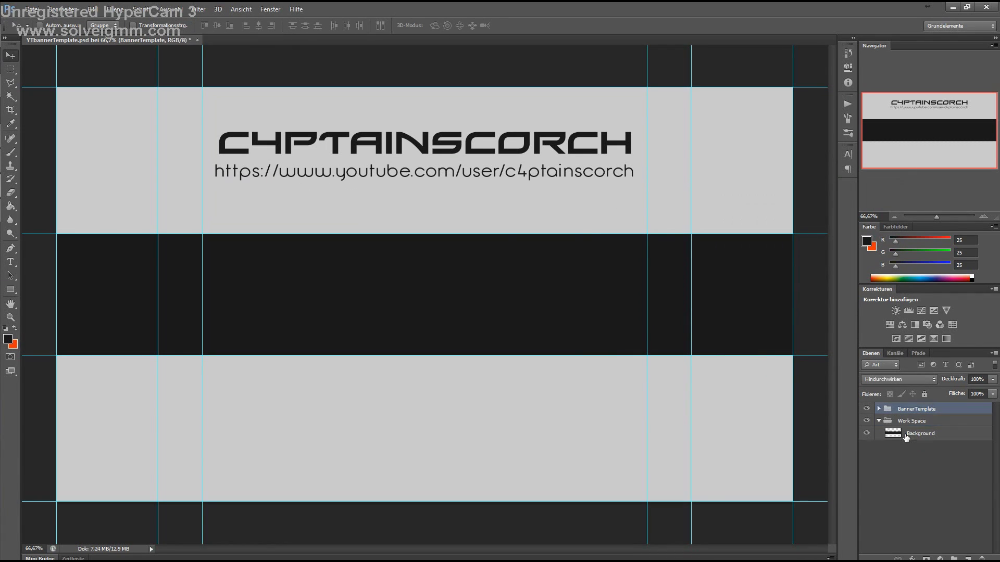
pyautogui.click(920, 433)
pyautogui.click(11, 68)
pyautogui.moveTo(304, 249); pyautogui.dragTo(436, 380)
pyautogui.rightClick(385, 340)
pyautogui.click(435, 471)
pyautogui.moveTo(483, 218); pyautogui.dragTo(424, 187)
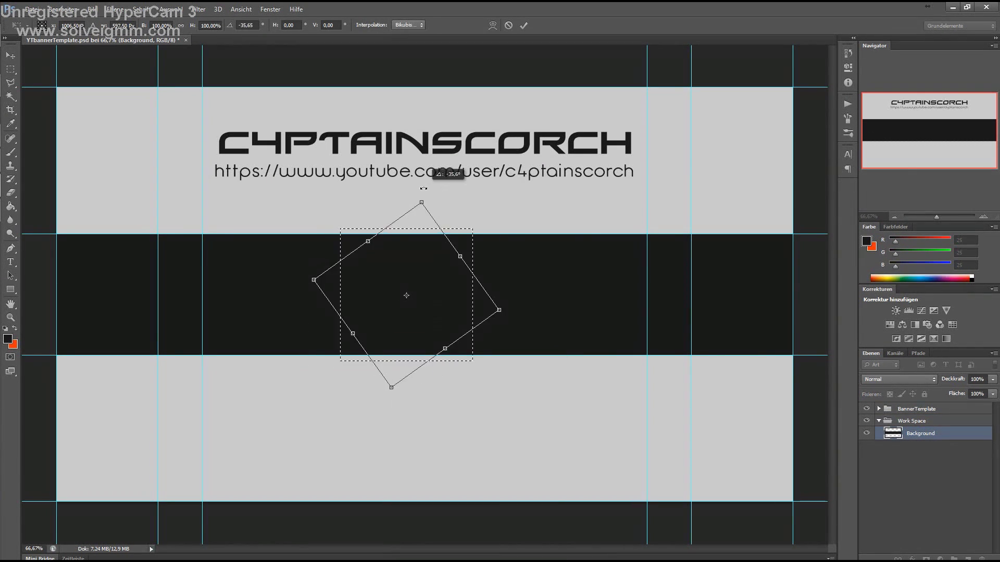
pyautogui.click(525, 26)
pyautogui.press('v')
pyautogui.click(217, 26)
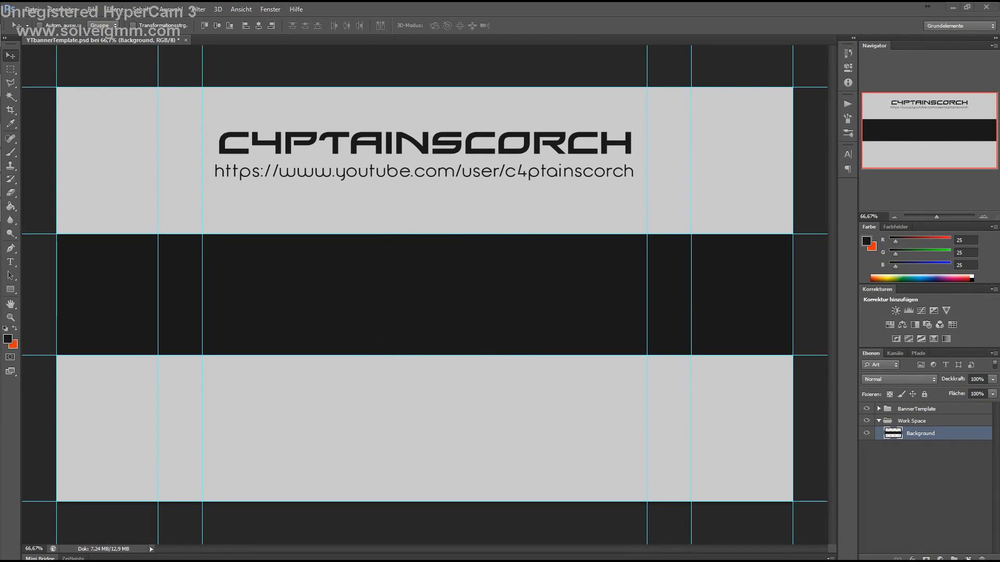
# Fill the diamond white on a new layer and centre it on the canvas
pyautogui.hotkey('ctrl', 'shift', 'alt', 'n')
pyautogui.hotkey('shift', 'F5')
pyautogui.press('Return')
pyautogui.hotkey('ctrl', 'd')
pyautogui.moveTo(429, 277); pyautogui.dragTo(436, 310)
pyautogui.hotkey('ctrl', 'a')
pyautogui.click(259, 25)
pyautogui.click(217, 25)
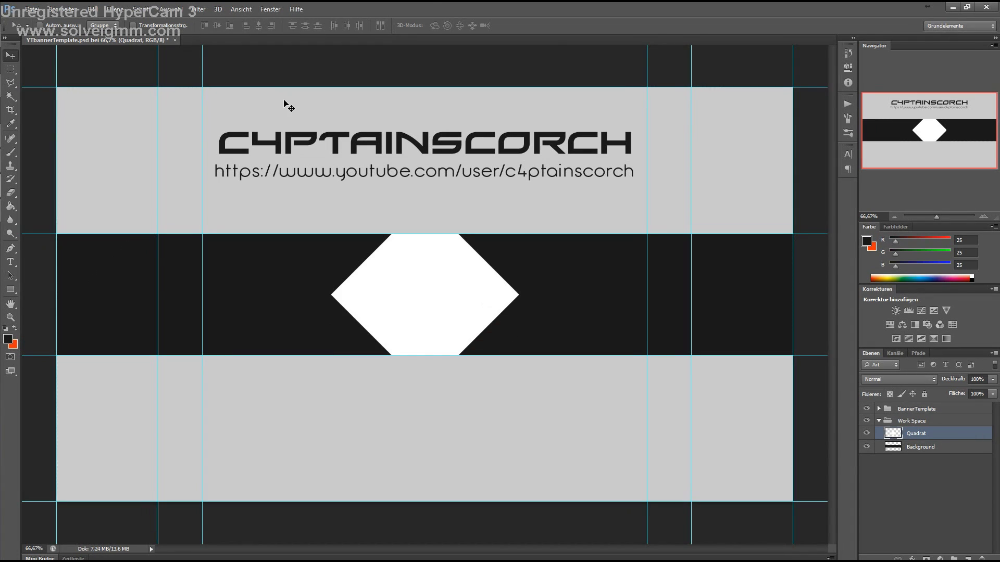
# Shrink the selection with Free Transform and delete the interior, leaving a diamond frame
pyautogui.rightClick(450, 264)
pyautogui.click(451, 411)
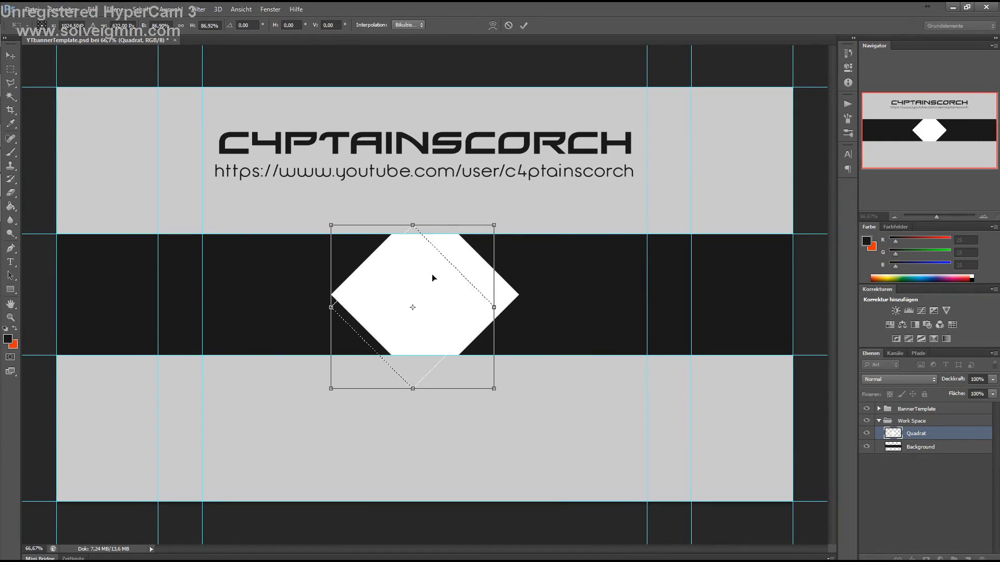
pyautogui.press('Return')
pyautogui.press('Delete')
# Give the frame layer a black drop shadow with spread 10
pyautogui.rightClick(480, 52)
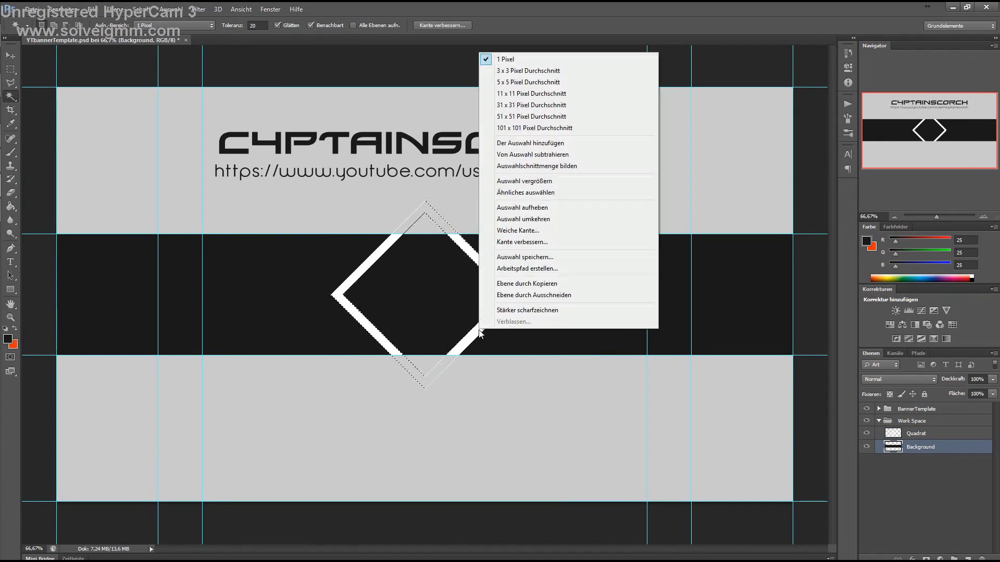
pyautogui.click(866, 433)
pyautogui.click(986, 452)
pyautogui.doubleClick(986, 452)
pyautogui.click(662, 347)
pyautogui.click(866, 212)
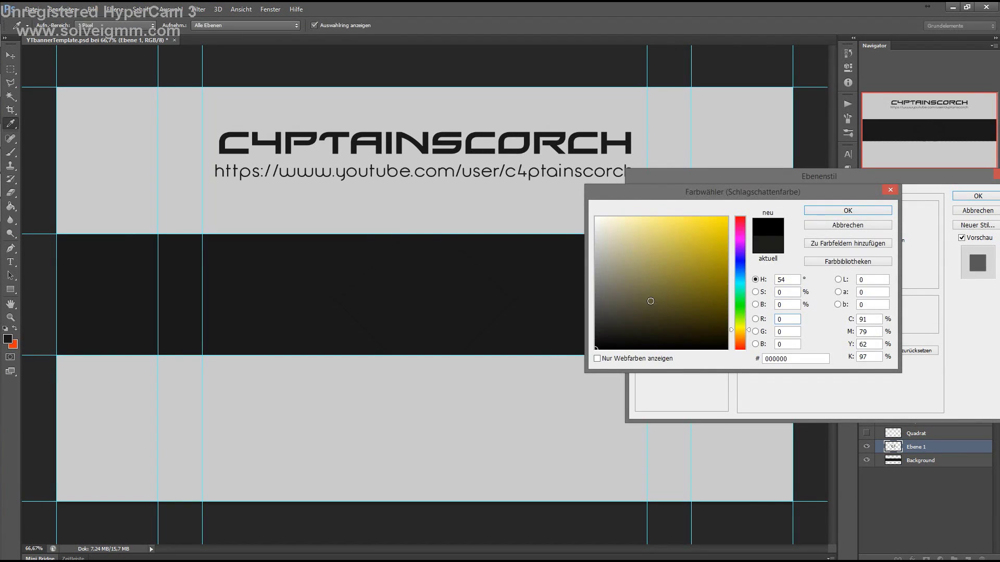
pyautogui.click(848, 210)
pyautogui.write('10')
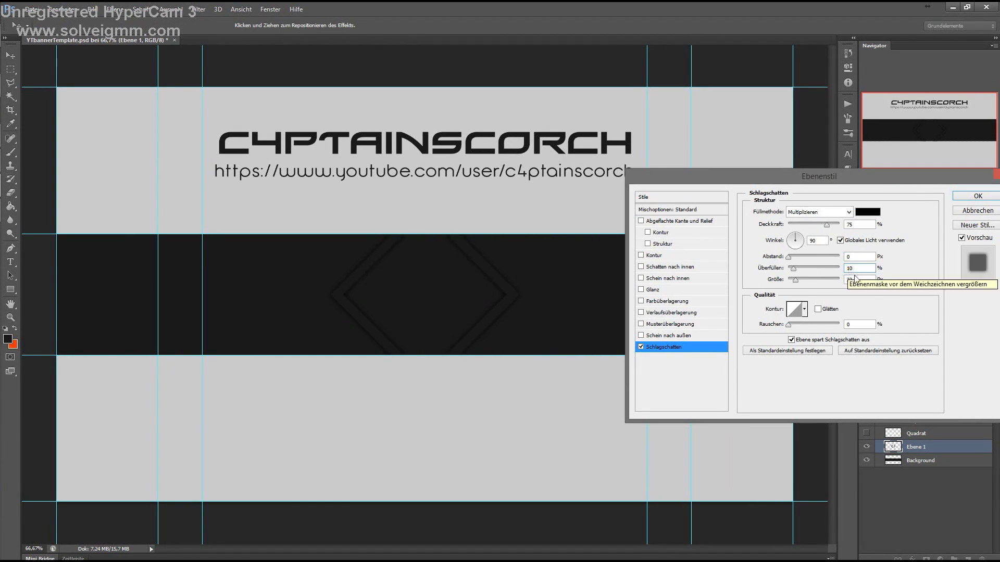
pyautogui.click(867, 212)
pyautogui.press('Return')
pyautogui.press('Return')
# Rename the frame layer 'Quadrat' and remove the leftover hidden Quadrat layer
pyautogui.doubleClick(916, 447)
pyautogui.write('Quadrat')
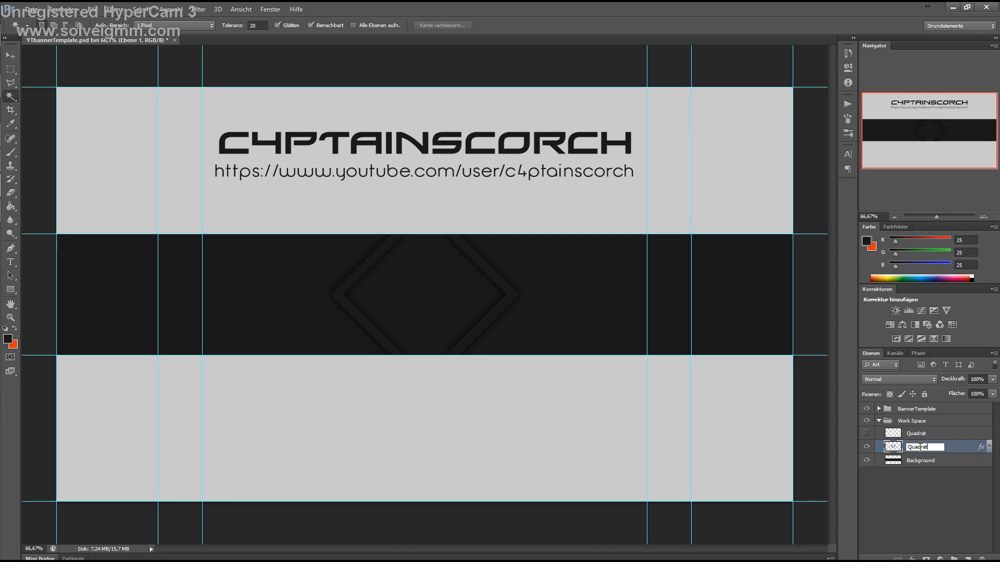
pyautogui.click(920, 461)
pyautogui.press('g')
pyautogui.click(866, 241)
pyautogui.click(599, 299)
# Undo the test fill and outline an angular box left of the diamond with Polygonal Lasso
pyautogui.hotkey('ctrl', 'z')
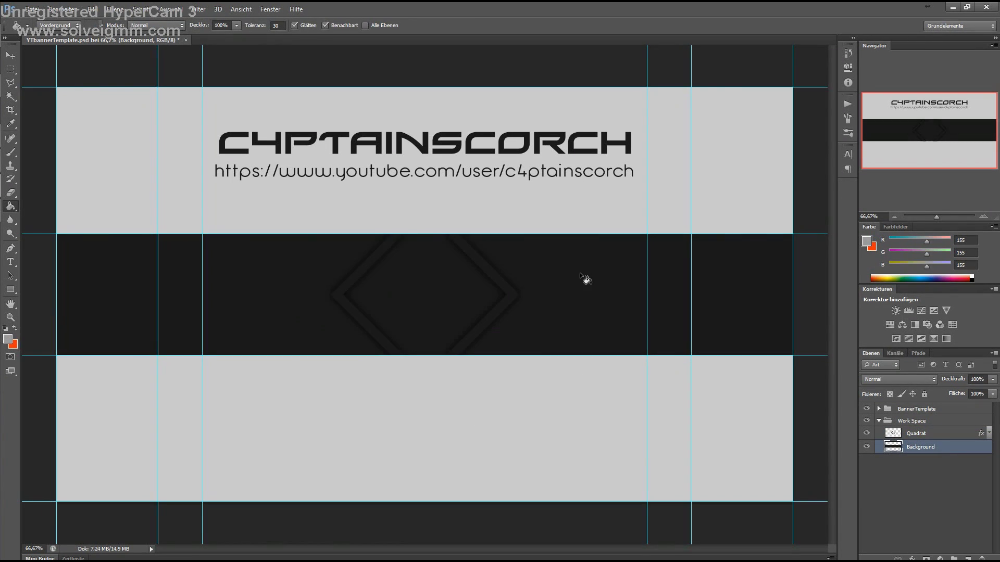
pyautogui.click(917, 434)
pyautogui.press('w')
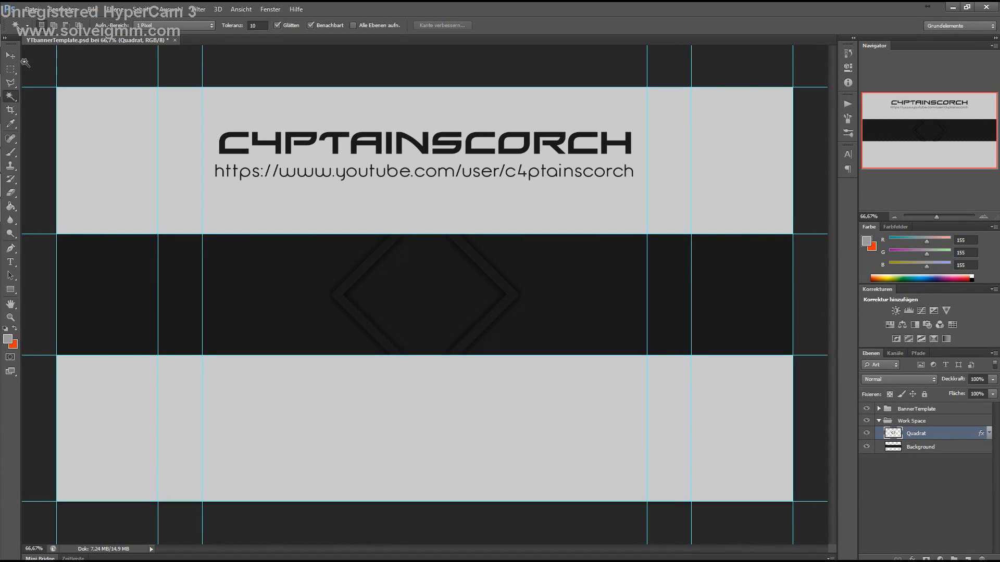
pyautogui.press('l')
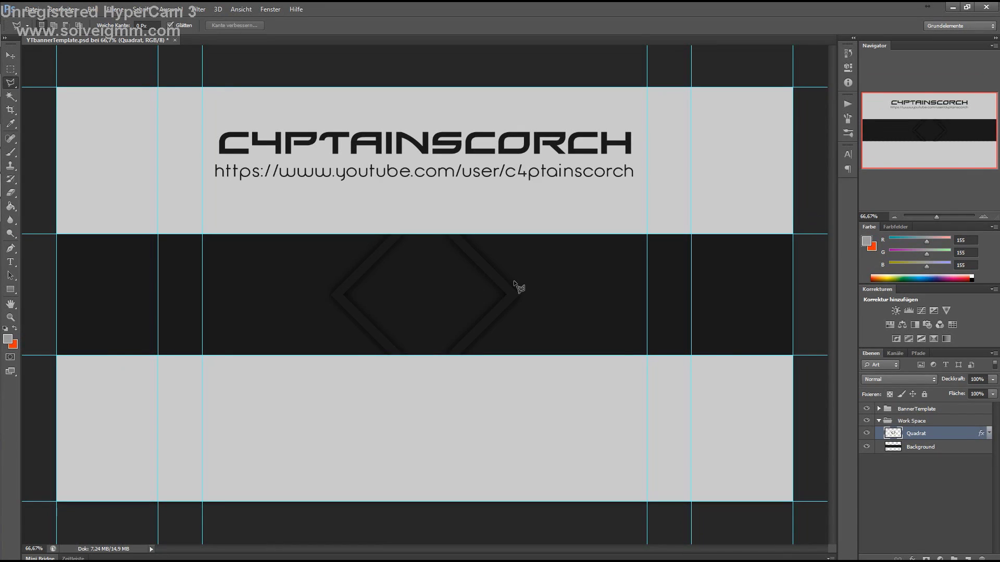
pyautogui.hotkey('ctrl', '+')
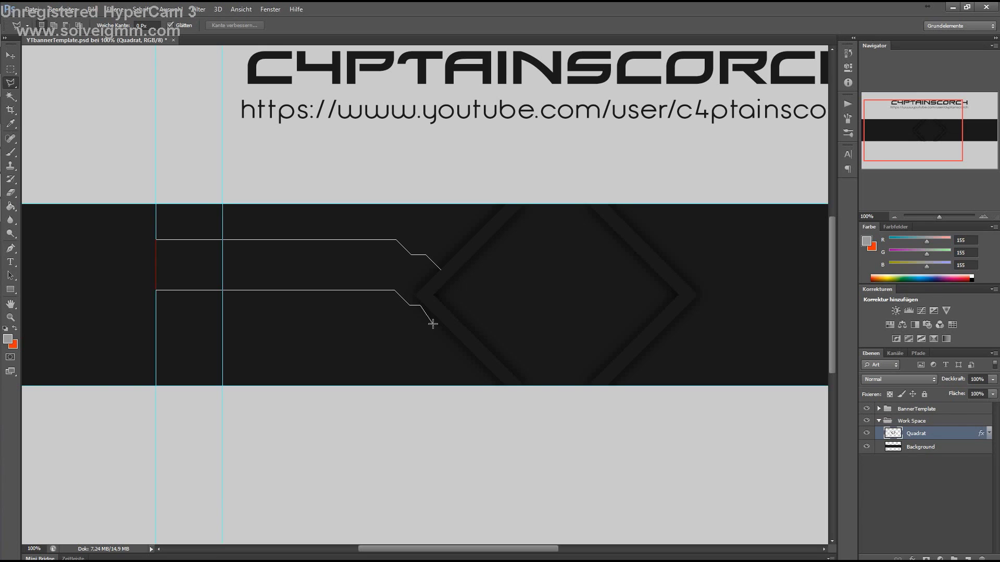
pyautogui.doubleClick(442, 269)
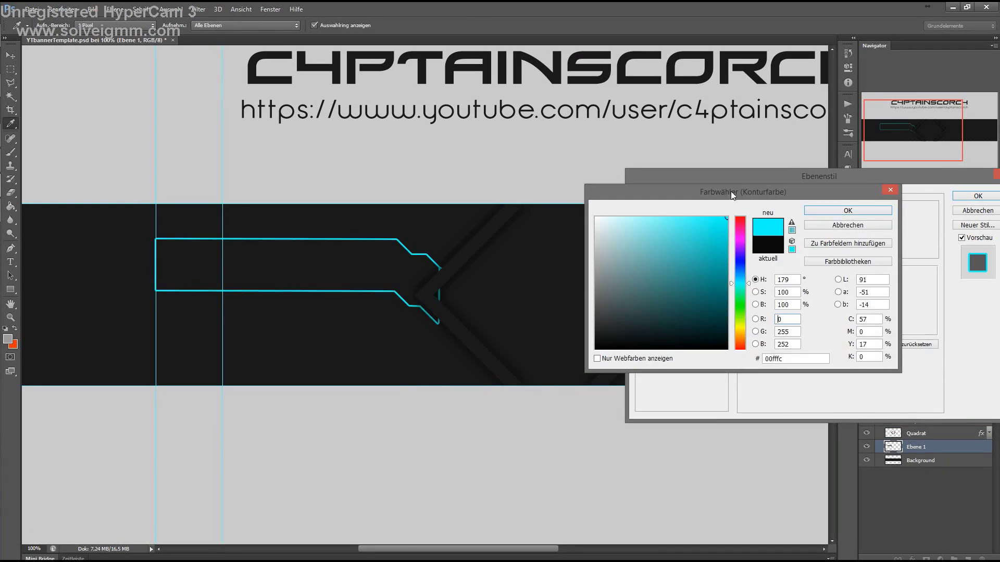
# Add a black inner shadow to the cyan #00fffc-outlined box layer
pyautogui.doubleClick(855, 256)
pyautogui.write('0')
pyautogui.moveTo(789, 279); pyautogui.dragTo(792, 268)
pyautogui.click(867, 211)
pyautogui.press('Return')
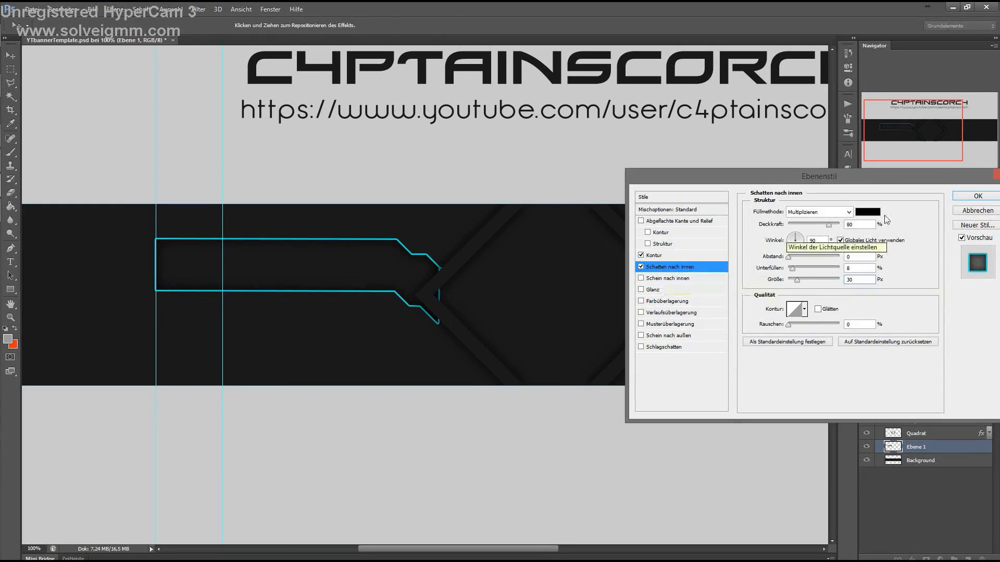
pyautogui.press('Return')
# Name the box layer 'Box 1' and try a Soft Light colour overlay on Quadrat
pyautogui.write('Box 1')
pyautogui.click(937, 434)
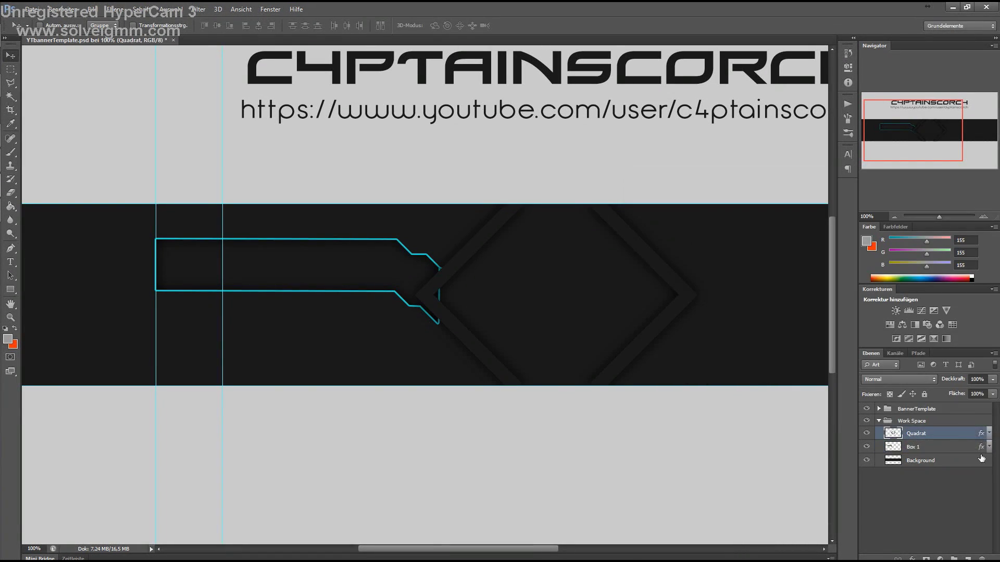
pyautogui.doubleClick(947, 433)
pyautogui.click(640, 301)
pyautogui.click(818, 212)
pyautogui.click(812, 345)
pyautogui.click(641, 312)
# Give Quadrat a reversed Soft Light gradient overlay and a new drop shadow contour
pyautogui.click(641, 301)
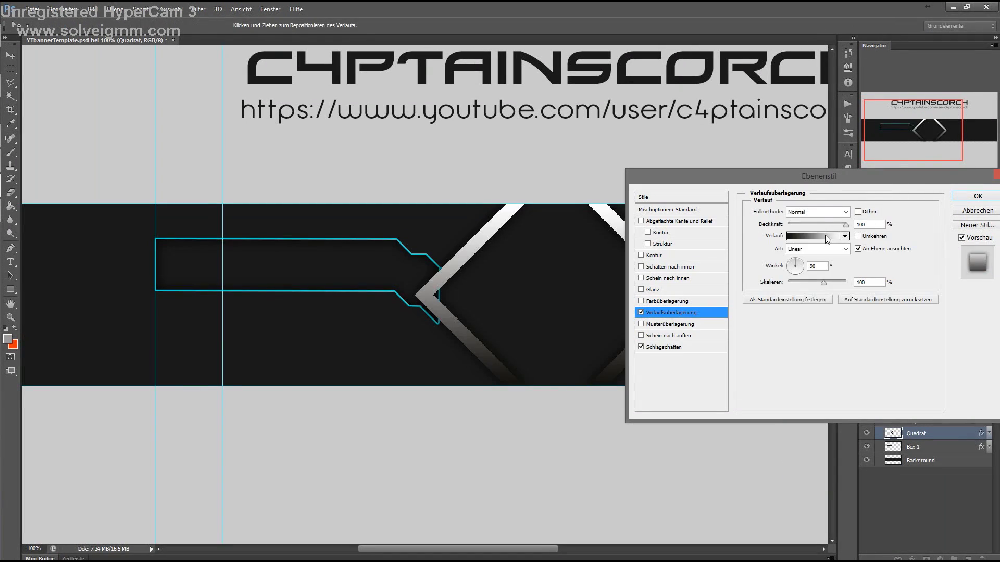
pyautogui.click(817, 212)
pyautogui.click(812, 345)
pyautogui.click(857, 236)
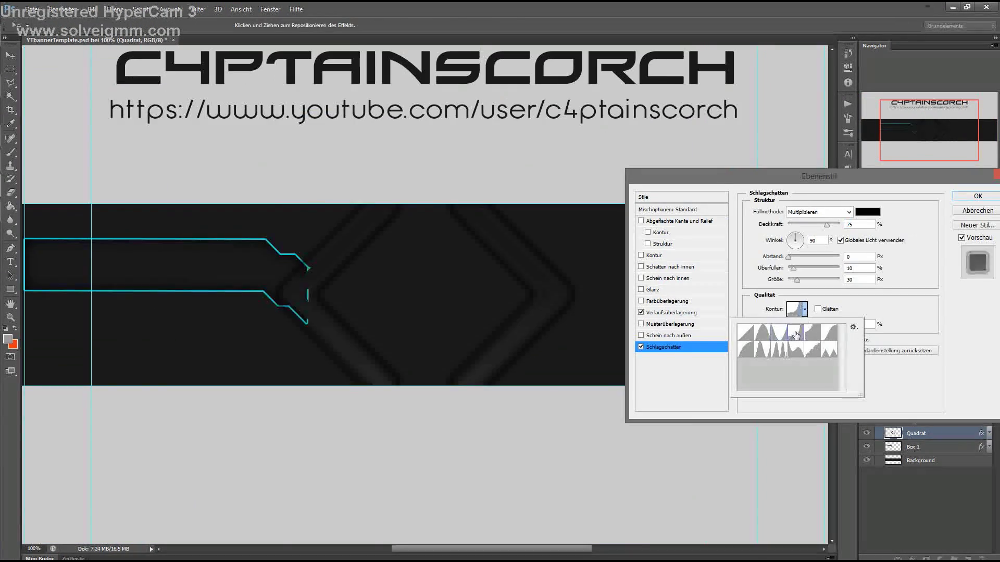
pyautogui.click(795, 335)
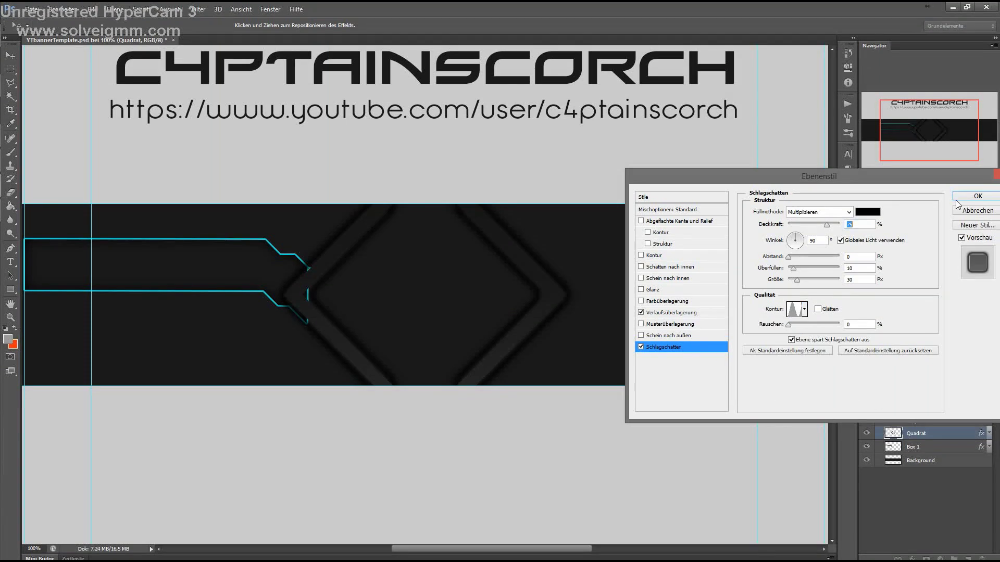
pyautogui.click(978, 195)
# Nudge Box 1 left so it sits against the diamond
pyautogui.click(913, 446)
pyautogui.scroll(2, 304, 303)
pyautogui.moveTo(304, 303); pyautogui.dragTo(289, 303)
pyautogui.press('m')
pyautogui.moveTo(423, 232)
pyautogui.mouseDown()
pyautogui.moveTo(399, 268)
pyautogui.moveTo(400, 241)
pyautogui.mouseUp()
pyautogui.press('v')
pyautogui.hotkey('ctrl', '-')
pyautogui.hotkey('ctrl', '-')
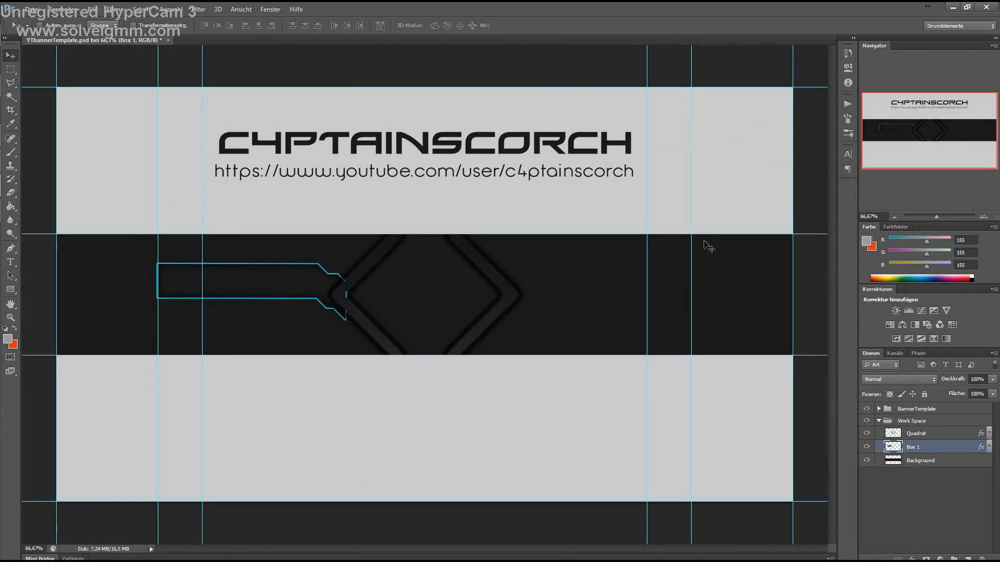
# Centre Box 1 vertically on the canvas
pyautogui.hotkey('ctrl', 'a')
pyautogui.click(219, 25)
pyautogui.click(990, 493)
pyautogui.hotkey('ctrl', '+')
pyautogui.hotkey('ctrl', '+')
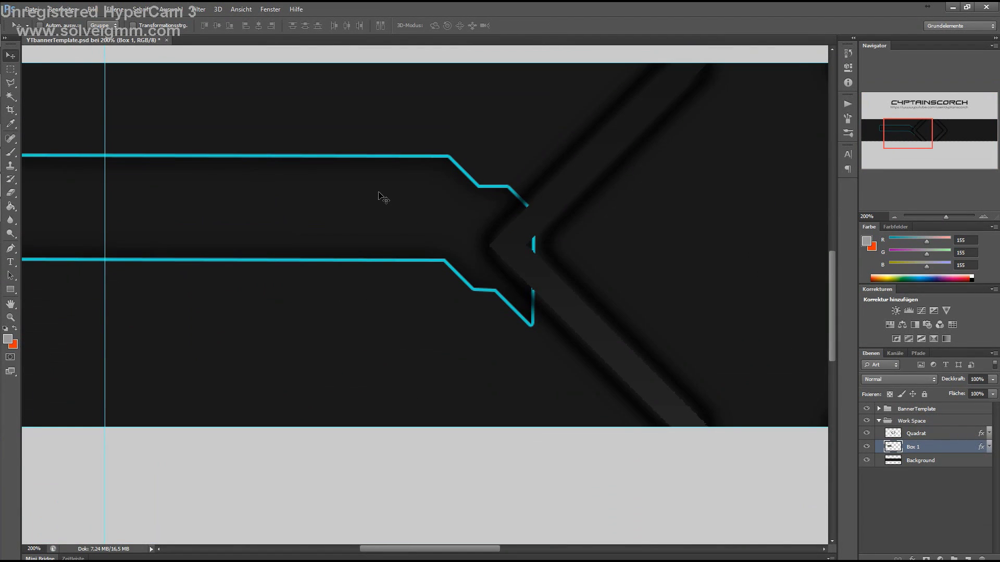
pyautogui.hotkey('ctrl', '-')
pyautogui.hotkey('ctrl', '-')
# Duplicate Box 1, flip the copy horizontally and place it right of the diamond
pyautogui.hotkey('ctrl', 'j')
pyautogui.hotkey('ctrl', 't')
pyautogui.rightClick(285, 286)
pyautogui.click(312, 440)
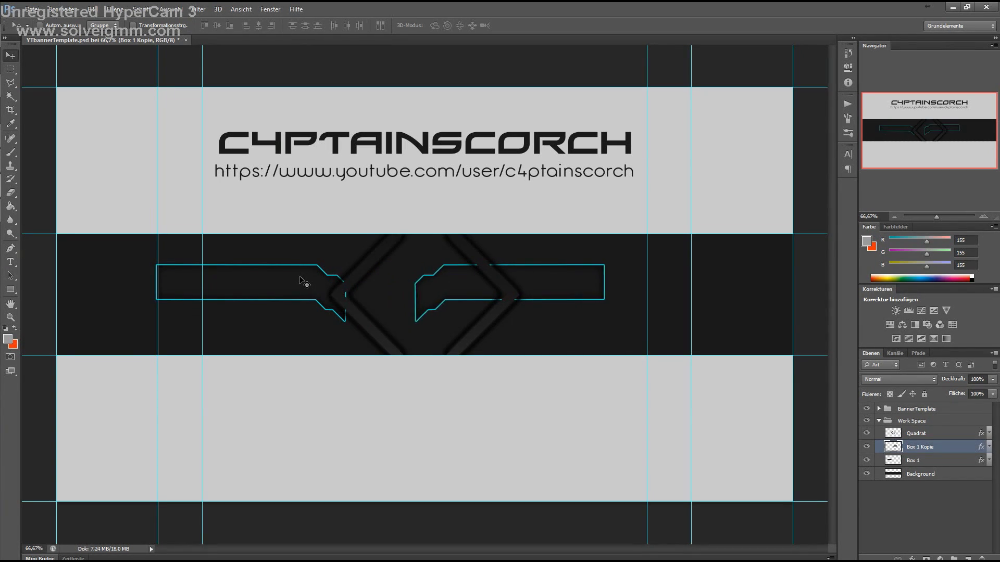
pyautogui.moveTo(936, 216); pyautogui.dragTo(948, 216)
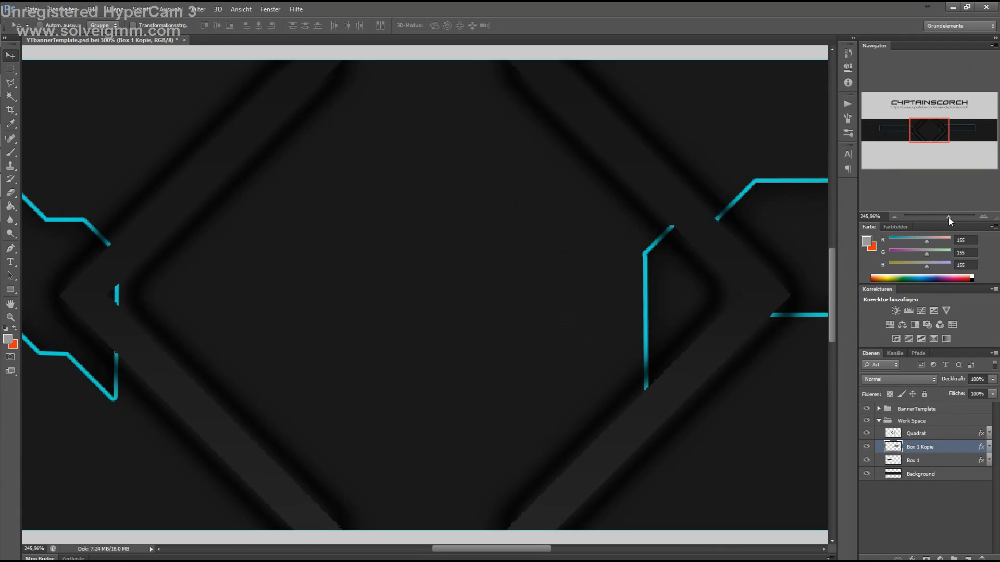
pyautogui.hotkey('shift', 'Right')
pyautogui.hotkey('shift', 'Right')
pyautogui.hotkey('shift', 'Right')
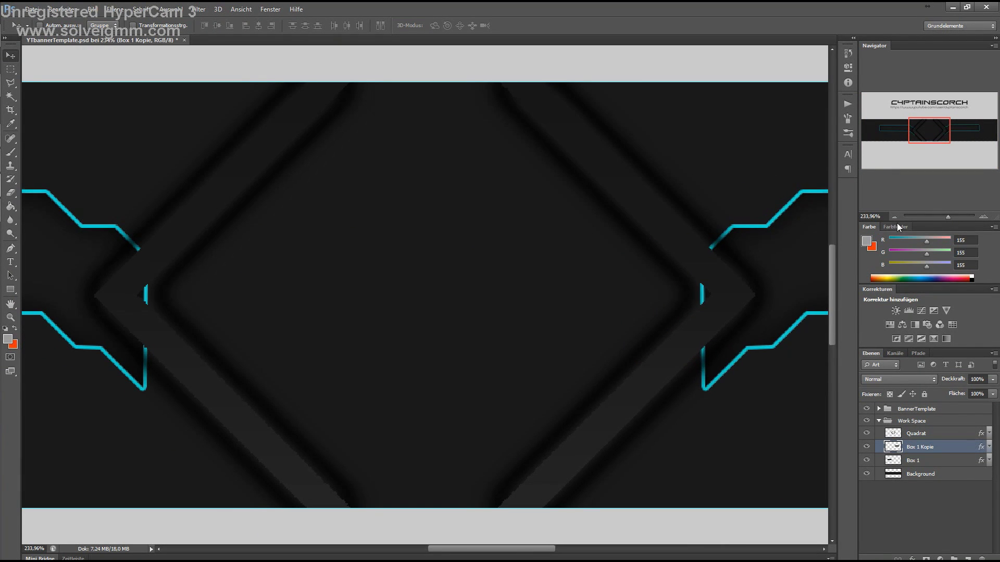
pyautogui.hotkey('ctrl', '0')
# Reopen the Quadrat diamond's drop shadow settings
pyautogui.press('w')
pyautogui.click(469, 333)
pyautogui.click(170, 9)
pyautogui.press('Escape')
pyautogui.click(922, 447)
pyautogui.doubleClick(937, 434)
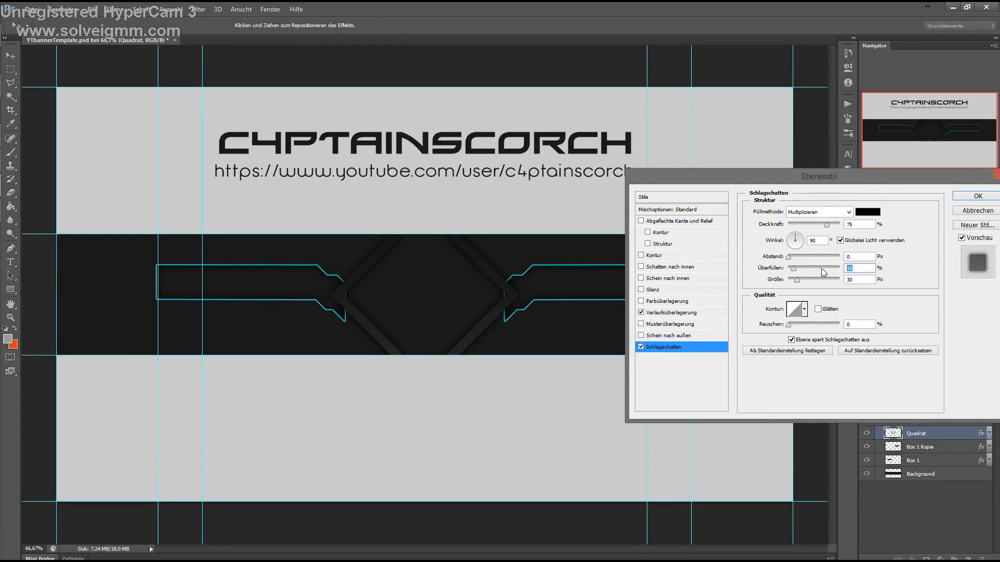
# Close the diamond's layer style and pick a very dark grey colour
pyautogui.press('Return')
pyautogui.click(920, 474)
pyautogui.click(866, 241)
pyautogui.click(451, 295)
pyautogui.press('Return')
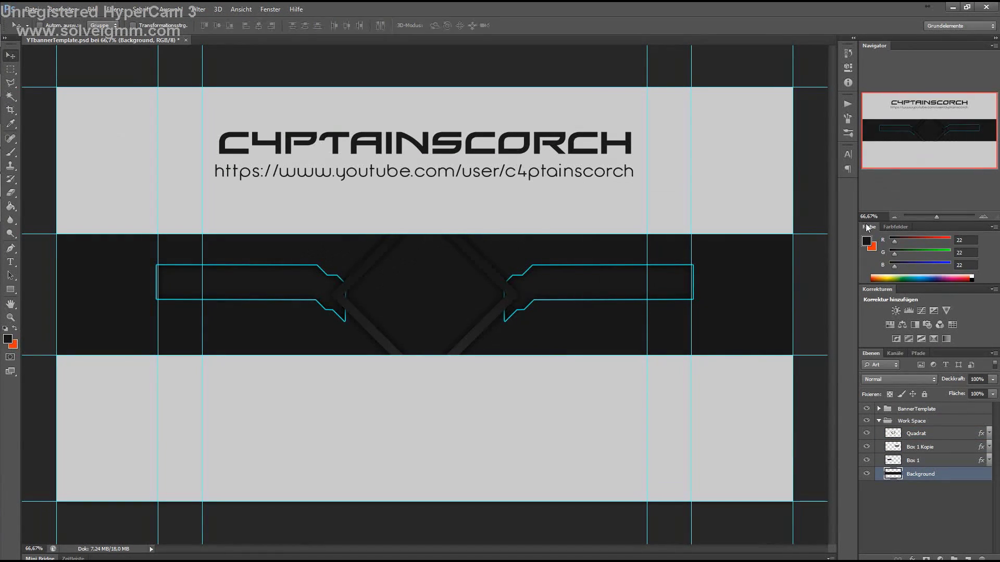
# Paint a test glow with a soft round brush, then undo it on the background
pyautogui.press('b')
pyautogui.rightClick(311, 365)
pyautogui.press('Return')
pyautogui.click(865, 240)
pyautogui.press('Return')
pyautogui.click(451, 295)
pyautogui.hotkey('ctrl', 'z')
pyautogui.hotkey('ctrl', 'z')
pyautogui.click(848, 53)
# Paint a soft white glow on a new Soft Light layer at 60% opacity, 80% fill
pyautogui.click(755, 201)
pyautogui.click(451, 296)
pyautogui.click(899, 379)
pyautogui.doubleClick(977, 379)
pyautogui.write('60')
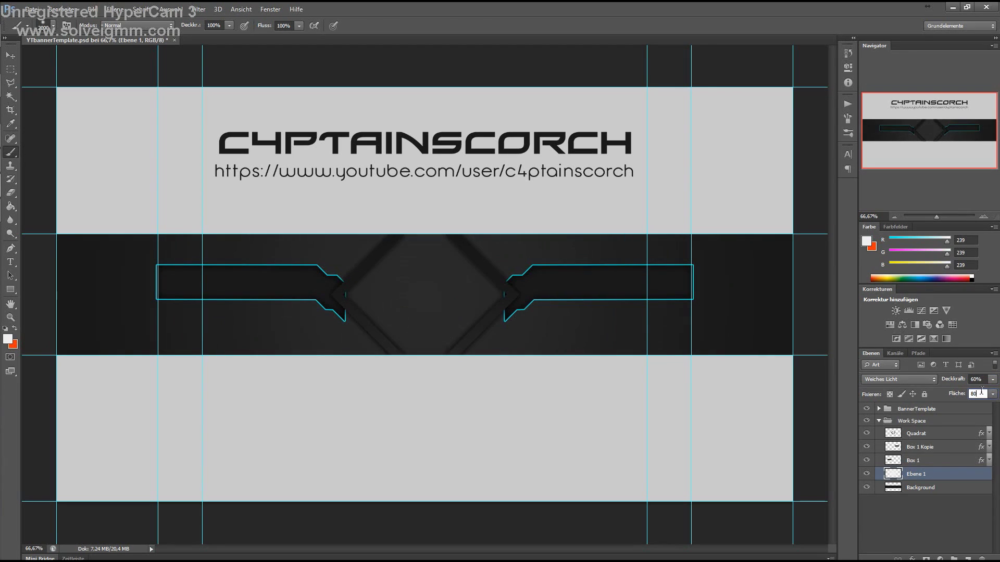
pyautogui.press('Return')
pyautogui.press('v')
# Select both diamond arms with the Magic Wand
pyautogui.press('w')
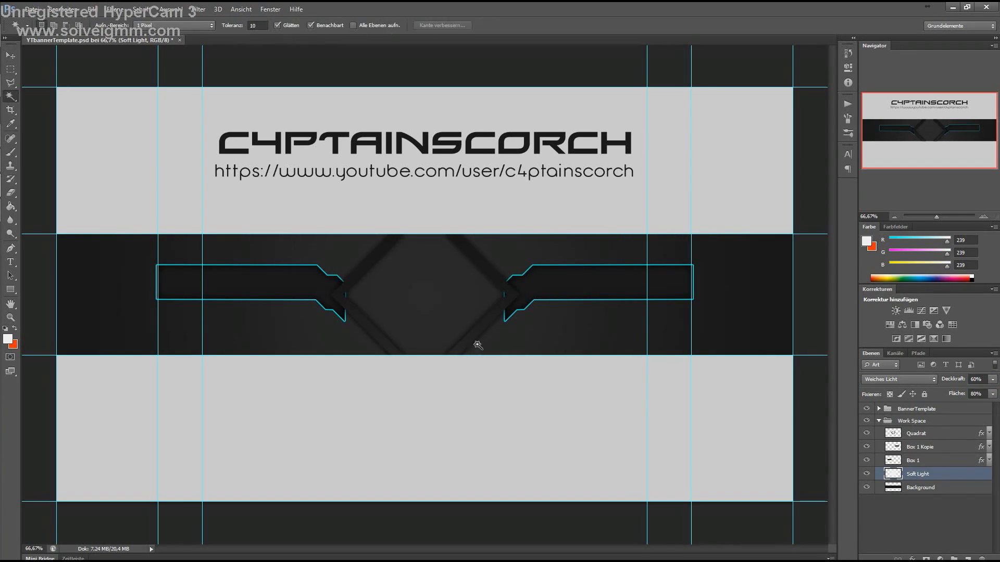
pyautogui.click(914, 487)
pyautogui.hotkey('ctrl', 'shift', 'alt', 'n')
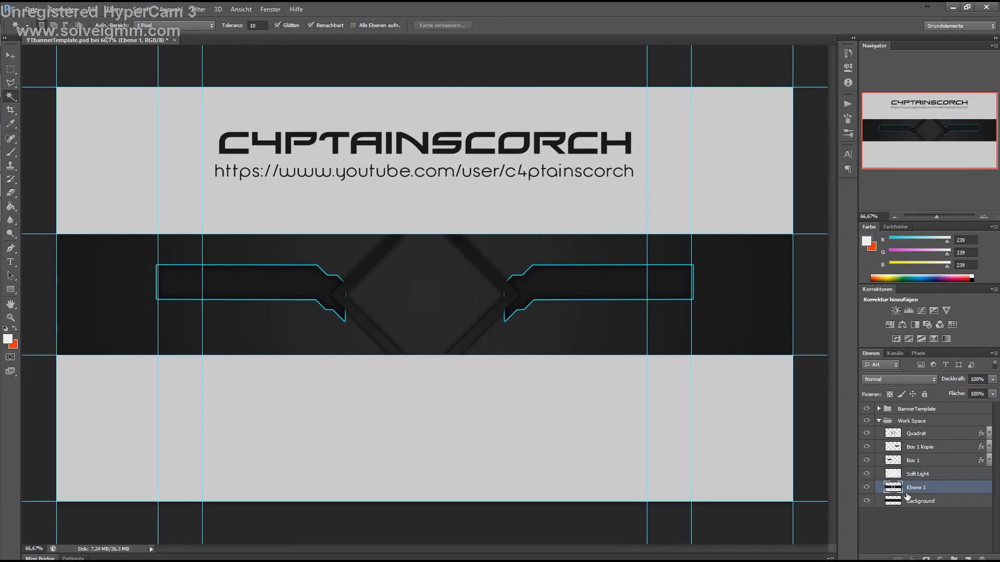
pyautogui.hotkey('ctrl', 'alt', 'z')
pyautogui.click(484, 313)
pyautogui.keyDown('shift'); pyautogui.click(363, 323); pyautogui.keyUp('shift')
pyautogui.click(170, 9)
pyautogui.click(177, 123)
# Copy the diamond arms to their own layer and place SiegeClanLogoFrontTransparent into the banner
pyautogui.click(917, 460)
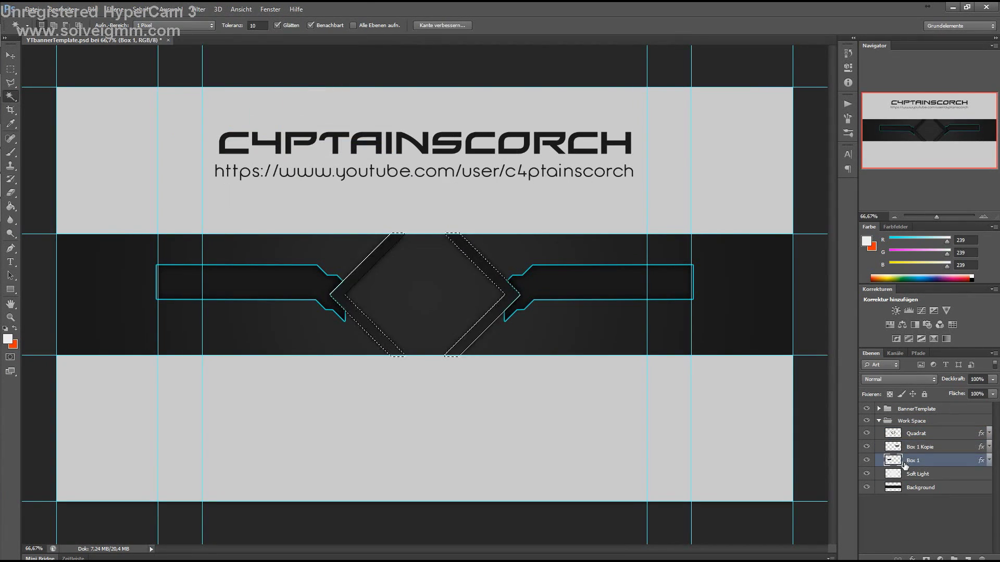
pyautogui.hotkey('ctrl', 'j')
pyautogui.press('v')
pyautogui.hotkey('alt', 'Tab')
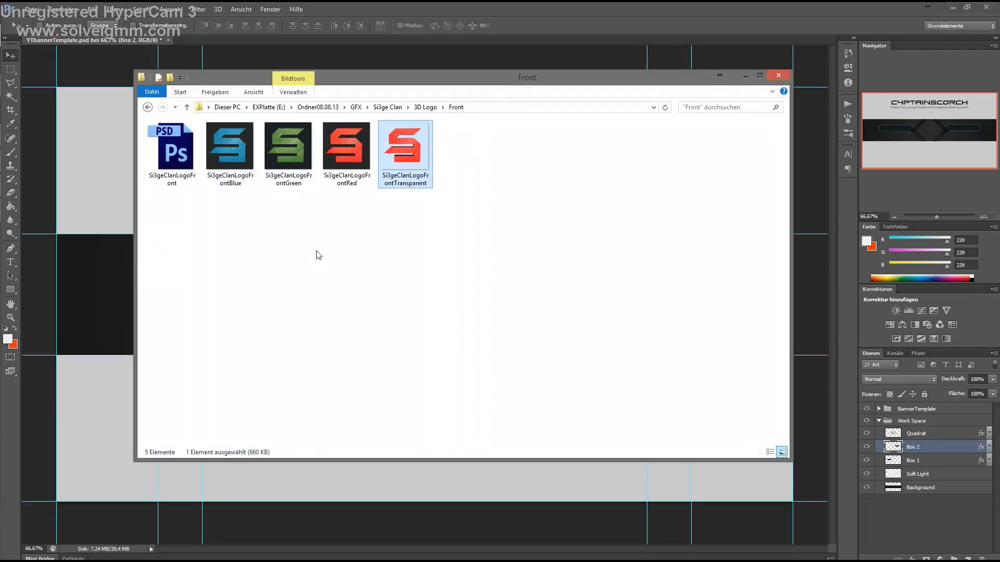
pyautogui.moveTo(405, 151); pyautogui.dragTo(94, 291)
pyautogui.press('Return')
# Bring Texture 4 into the banner's middle band at 4% opacity
pyautogui.hotkey('alt', 'Tab')
pyautogui.hotkey('alt', 'Up')
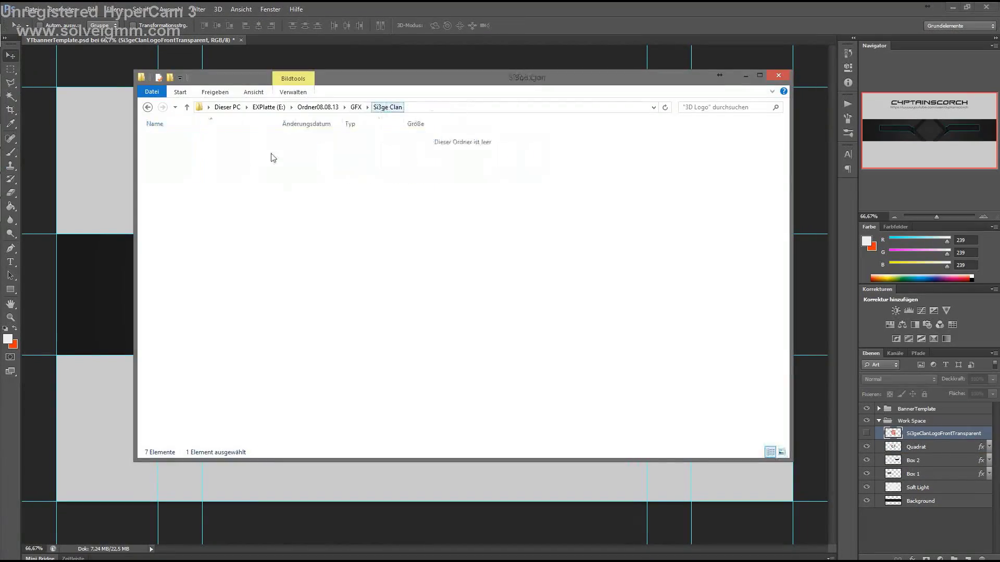
pyautogui.doubleClick(271, 157)
pyautogui.moveTo(116, 156); pyautogui.dragTo(383, 270)
pyautogui.click(978, 379)
pyautogui.write('4')
pyautogui.hotkey('alt', 'Tab')
pyautogui.doubleClick(404, 151)
# Replace the particle texture with the texture copy at 8% opacity and close the particle document
pyautogui.moveTo(285, 241)
pyautogui.mouseDown()
pyautogui.moveTo(695, 281)
pyautogui.moveTo(525, 276)
pyautogui.mouseUp()
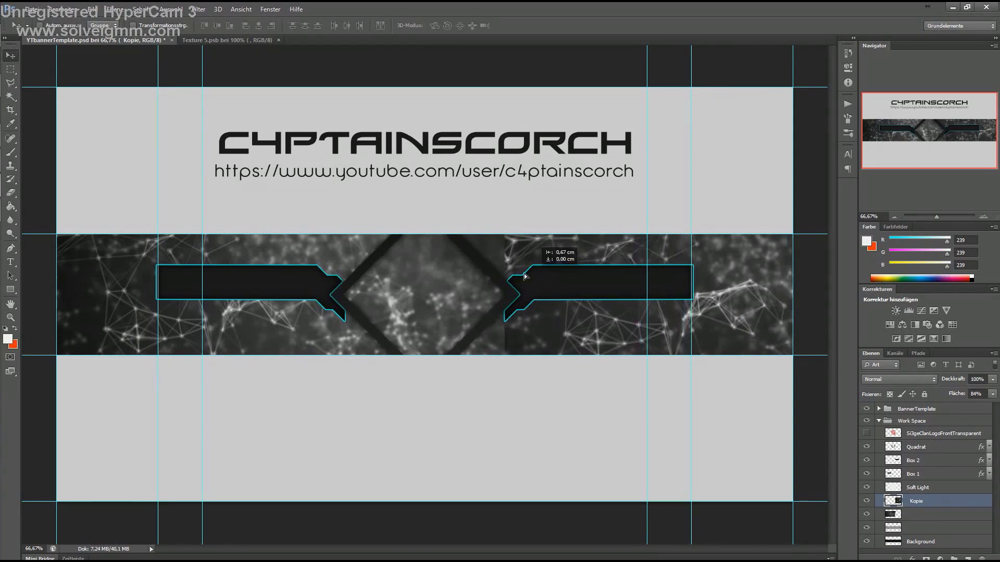
pyautogui.press('Delete')
pyautogui.click(974, 379)
pyautogui.write('8')
pyautogui.press('Return')
pyautogui.hotkey('ctrl', 'w')
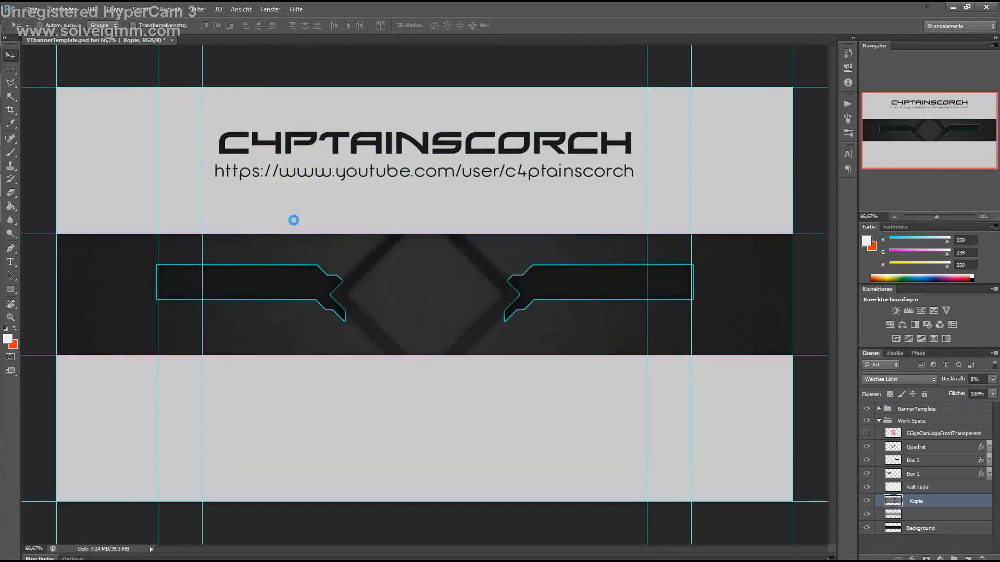
# Group the three texture layers into a Textures folder and set the Soft Light glow to 50%
pyautogui.keyDown('shift'); pyautogui.click(910, 528); pyautogui.keyUp('shift')
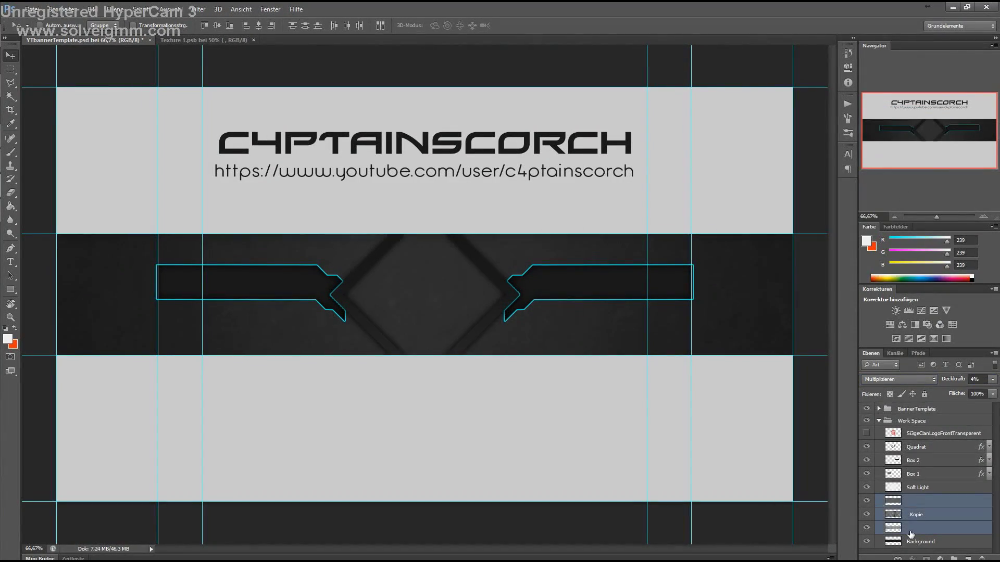
pyautogui.doubleClick(910, 534)
pyautogui.press('Escape')
pyautogui.hotkey('ctrl', 'g')
pyautogui.click(917, 487)
pyautogui.click(976, 379)
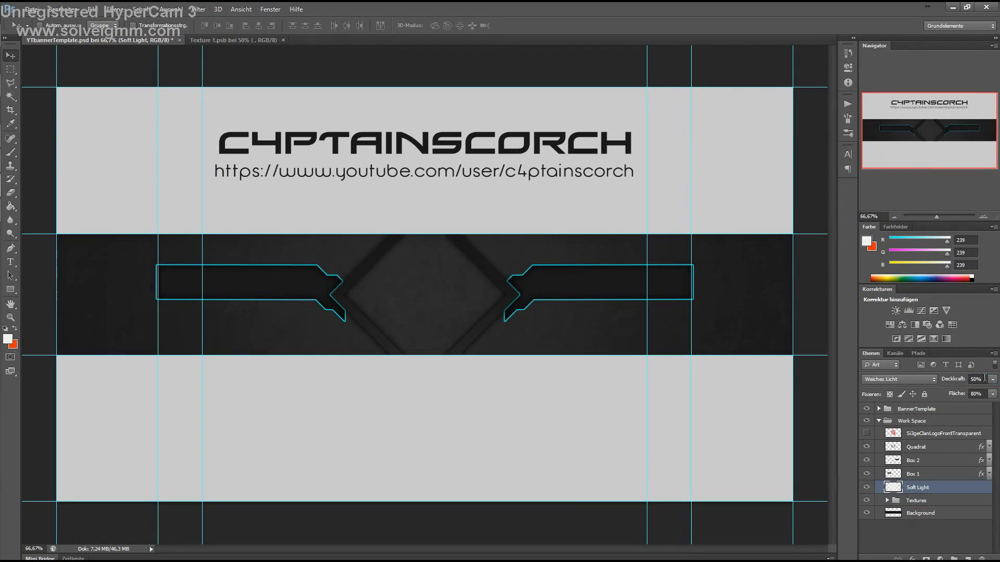
# Centre the S logo in the diamond with a cyan Color Overlay and a Drop Shadow
pyautogui.moveTo(432, 282); pyautogui.dragTo(436, 289)
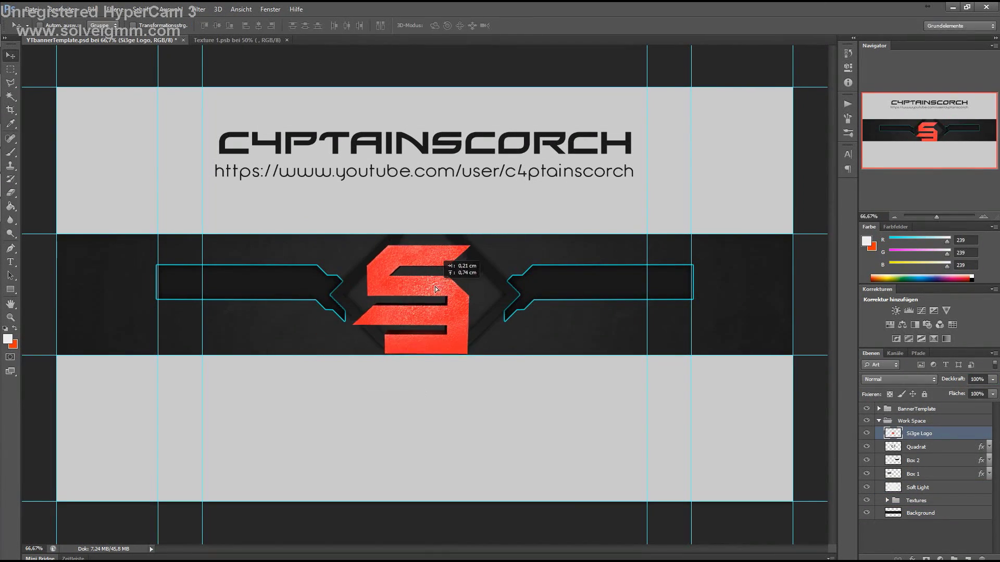
pyautogui.doubleClick(937, 433)
pyautogui.click(666, 301)
pyautogui.click(867, 211)
pyautogui.click(889, 196)
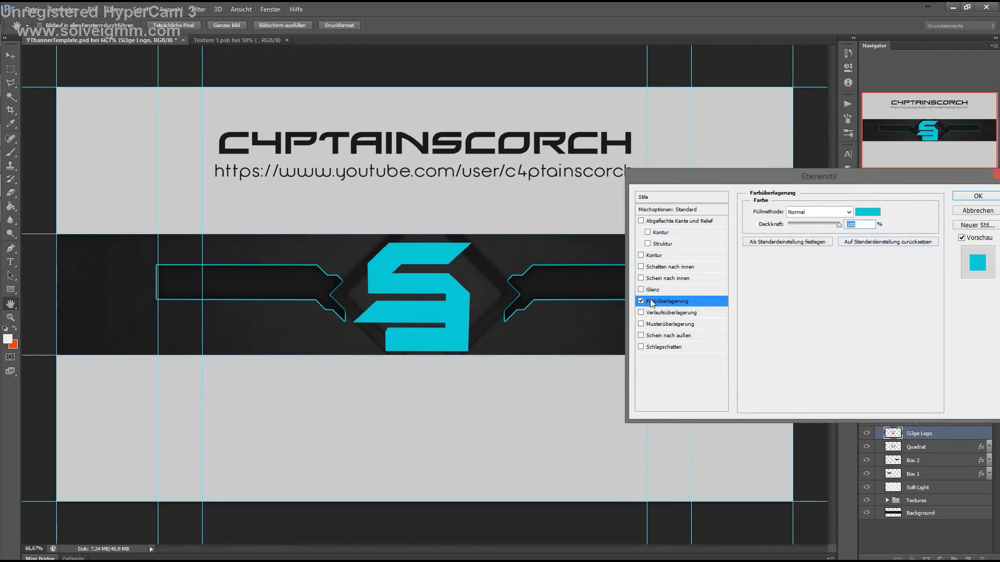
pyautogui.click(664, 347)
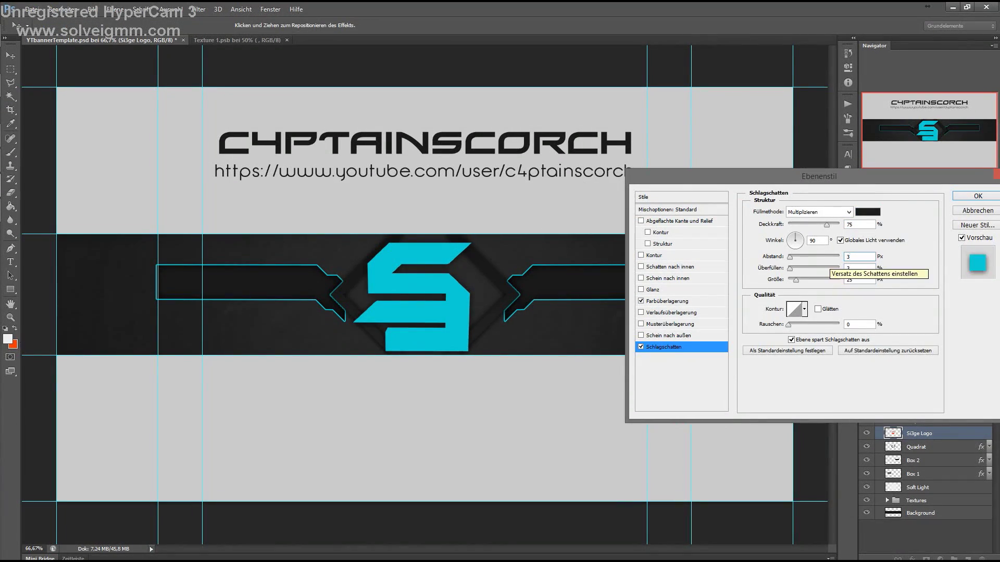
pyautogui.press('Return')
# Scale the S logo down to about 80% and paste in the Twitter bird layer
pyautogui.hotkey('ctrl', 't')
pyautogui.moveTo(470, 242); pyautogui.dragTo(451, 262)
pyautogui.press('Return')
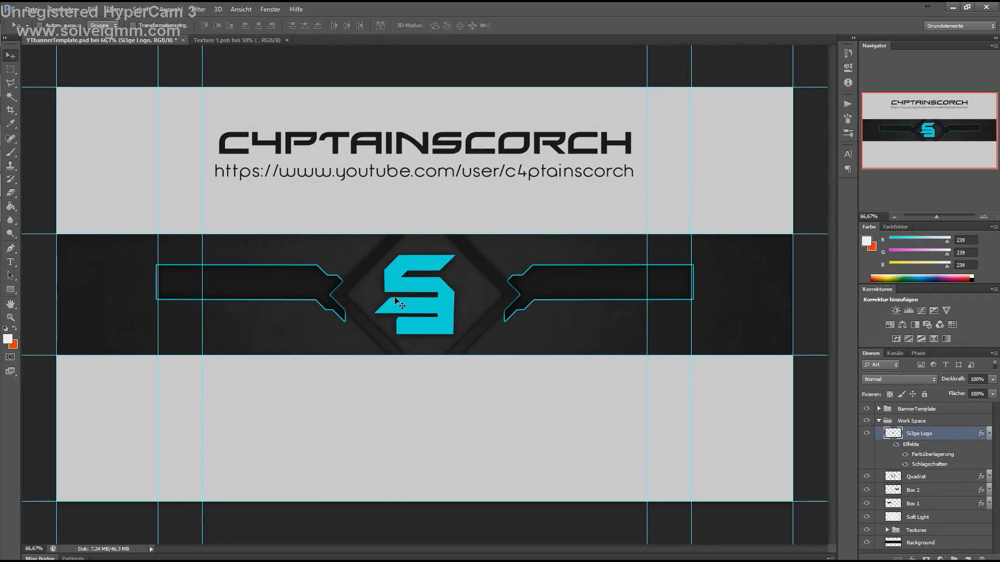
pyautogui.hotkey('ctrl', 'v')
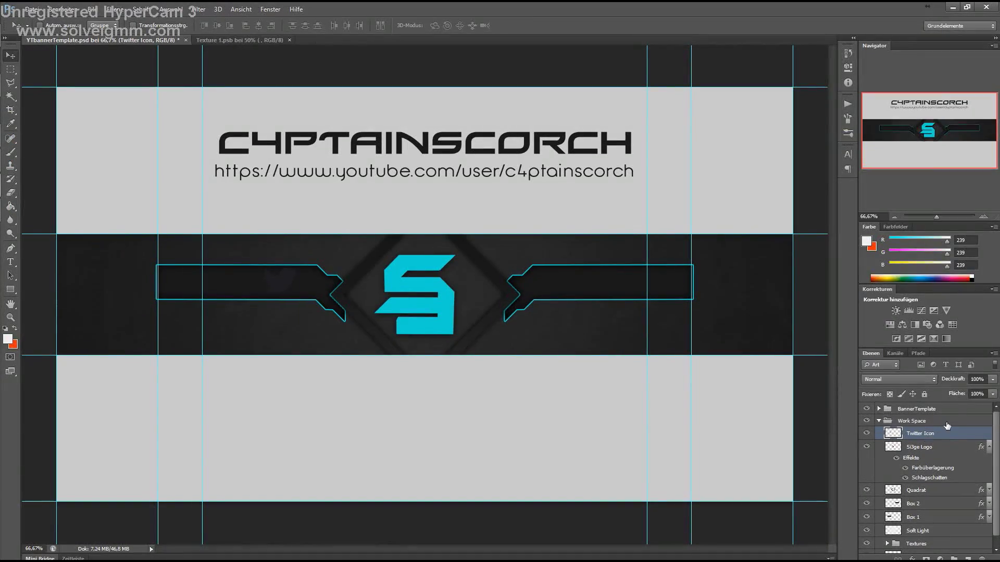
# Group the Twitter icon into Social Stuff and paste the Twitter link as text in the left box
pyautogui.press('Return')
pyautogui.hotkey('ctrl', 'g')
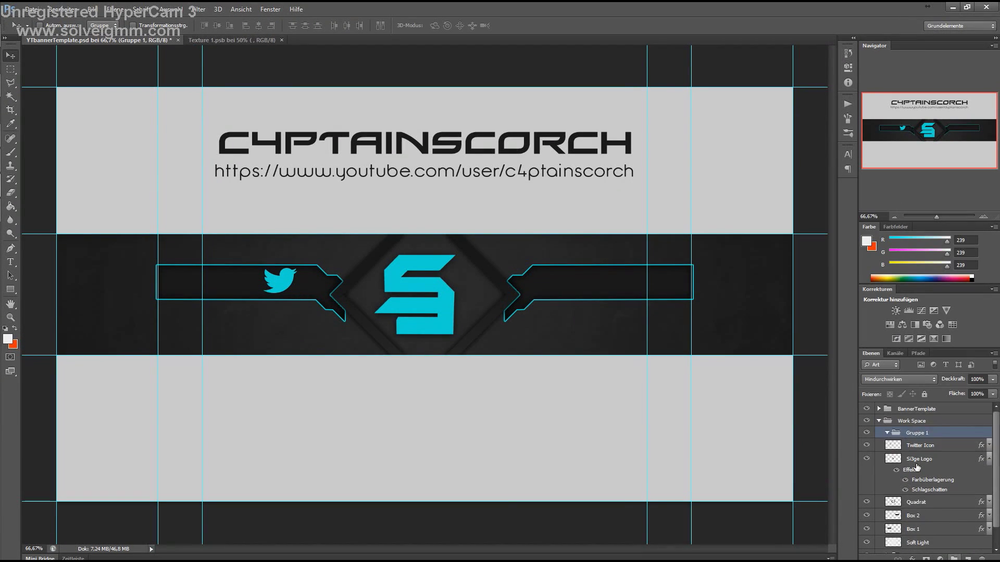
pyautogui.click(919, 445)
pyautogui.hotkey('shift', 'Left')
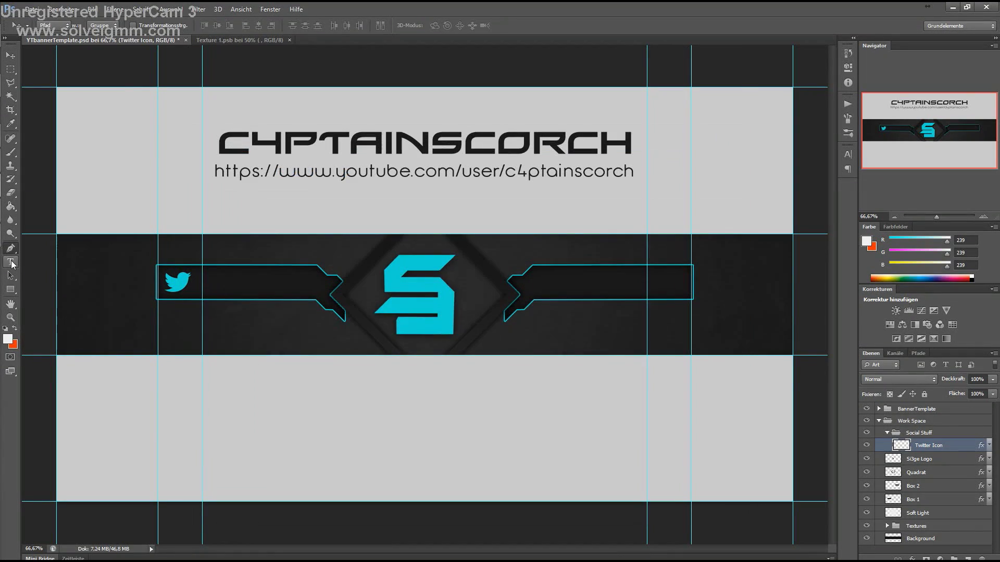
pyautogui.click(12, 264)
pyautogui.click(208, 284)
pyautogui.hotkey('ctrl', 'v')
# Set the text to BankGothic 40 pt as 'Follow Us' with the clan's Twitter handle aligned beneath
pyautogui.click(847, 154)
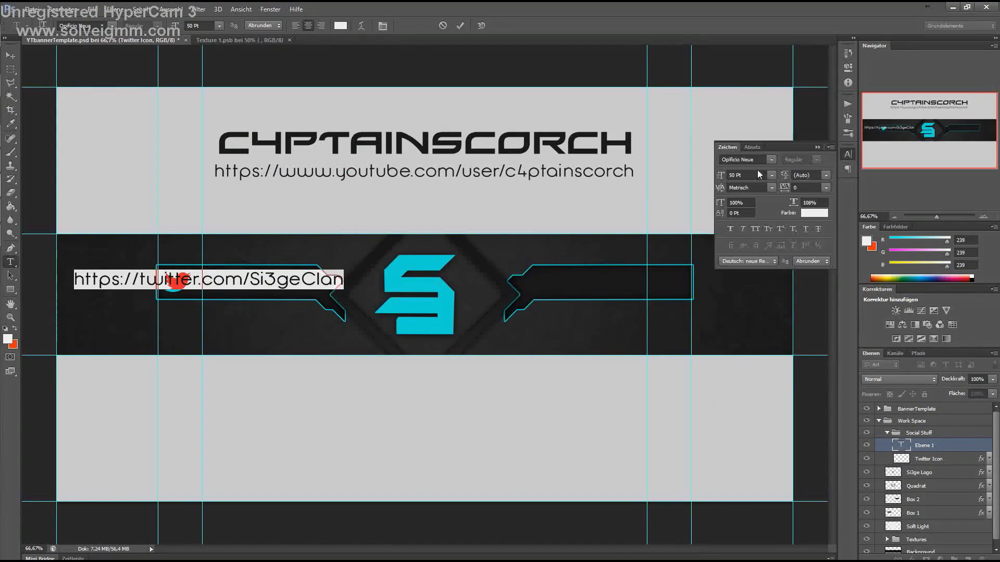
pyautogui.moveTo(144, 281); pyautogui.dragTo(72, 282)
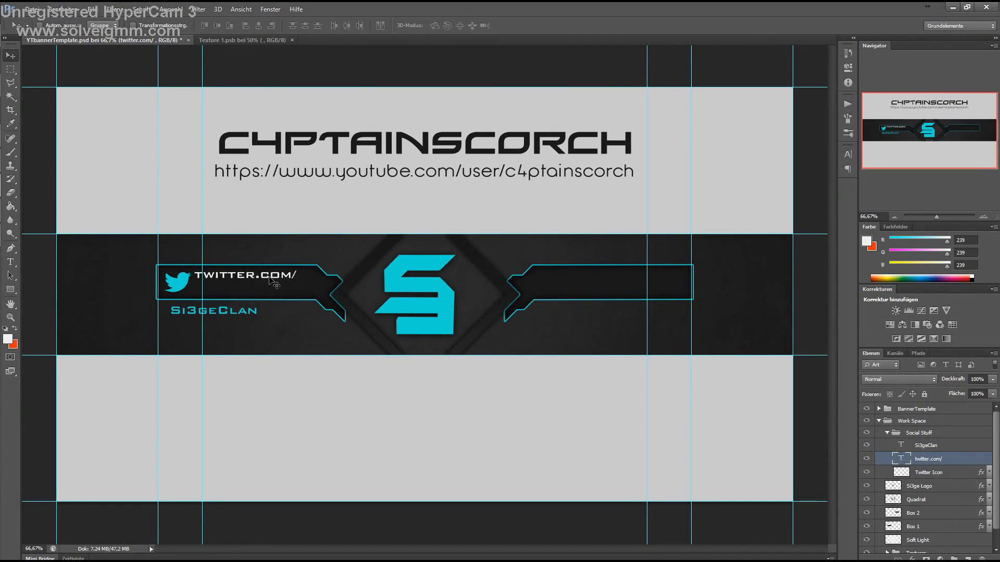
pyautogui.moveTo(234, 313); pyautogui.dragTo(266, 289)
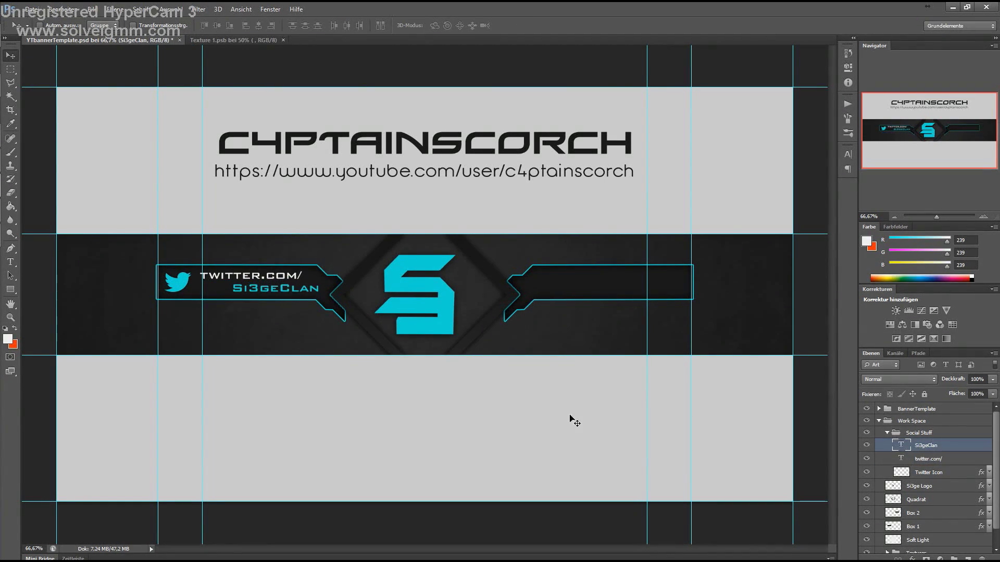
pyautogui.click(928, 458)
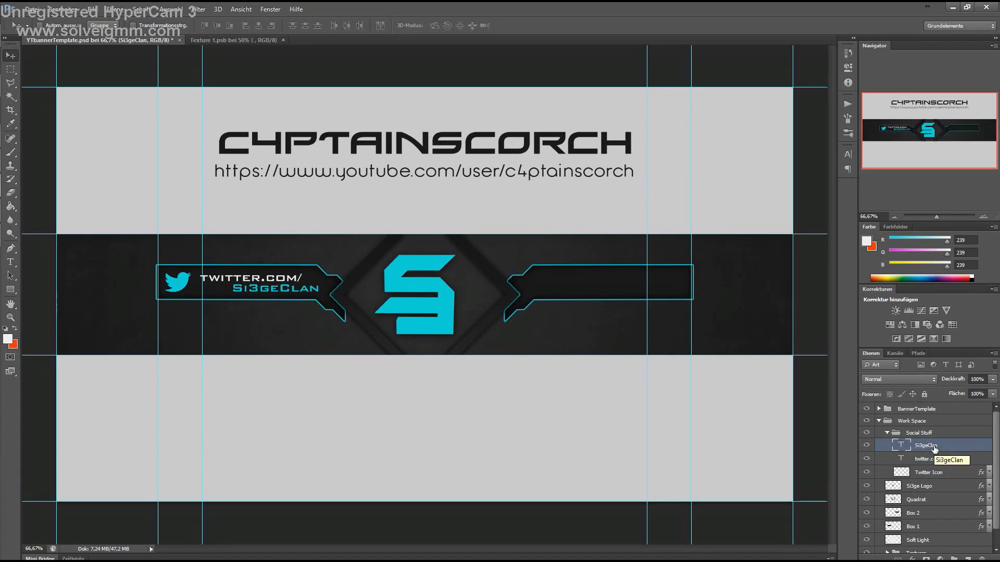
pyautogui.click(250, 277)
pyautogui.write('Follow Us')
pyautogui.click(276, 289)
pyautogui.write('@')
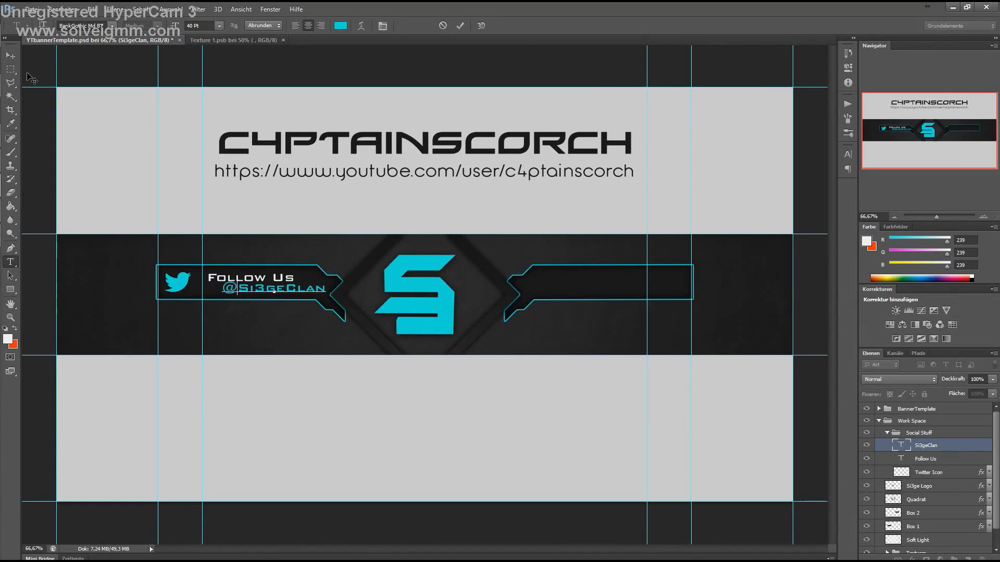
pyautogui.click(10, 54)
pyautogui.keyDown('ctrl'); pyautogui.click(271, 277); pyautogui.keyUp('ctrl')
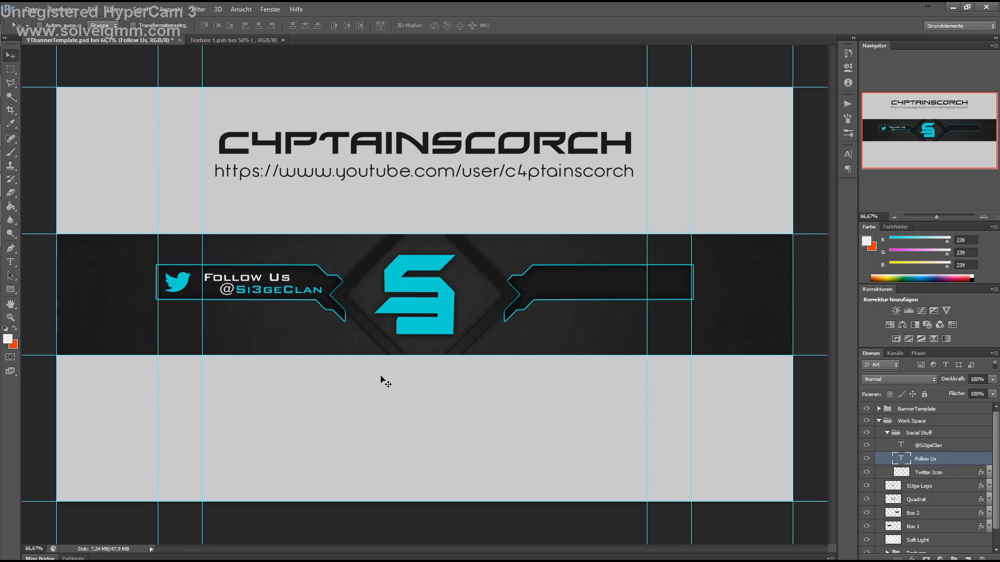
pyautogui.moveTo(231, 281); pyautogui.dragTo(235, 281)
pyautogui.keyDown('ctrl'); pyautogui.click(271, 292); pyautogui.keyUp('ctrl')
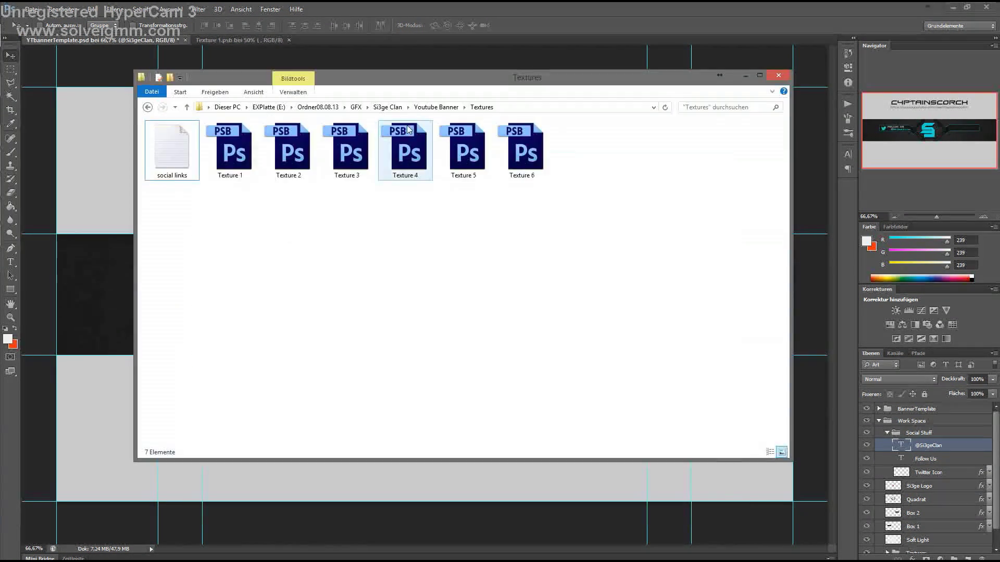
# Place the Creative Casing PNG into the banner and rename its layer
pyautogui.click(78, 157)
pyautogui.moveTo(204, 143); pyautogui.dragTo(435, 256)
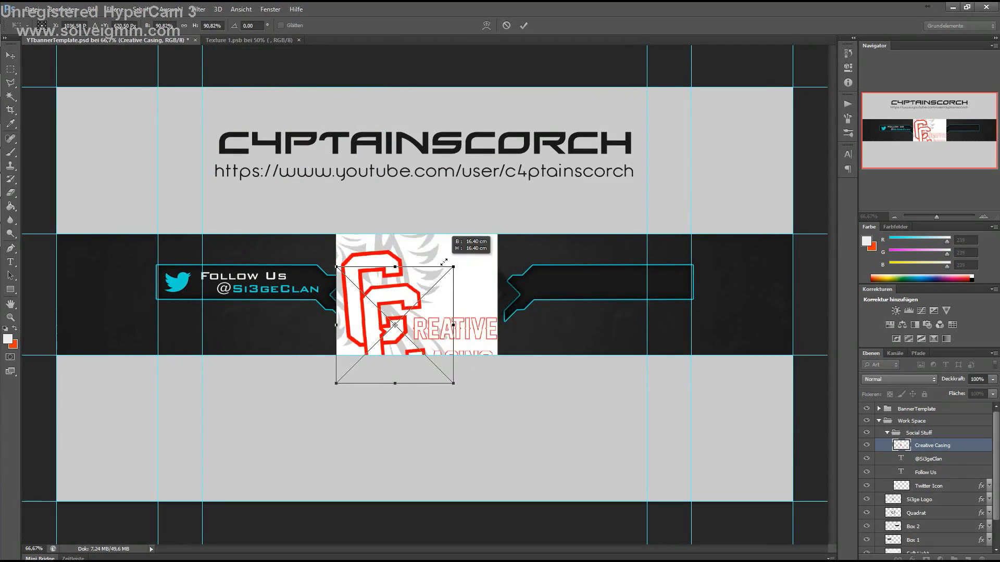
pyautogui.press('Return')
pyautogui.doubleClick(937, 446)
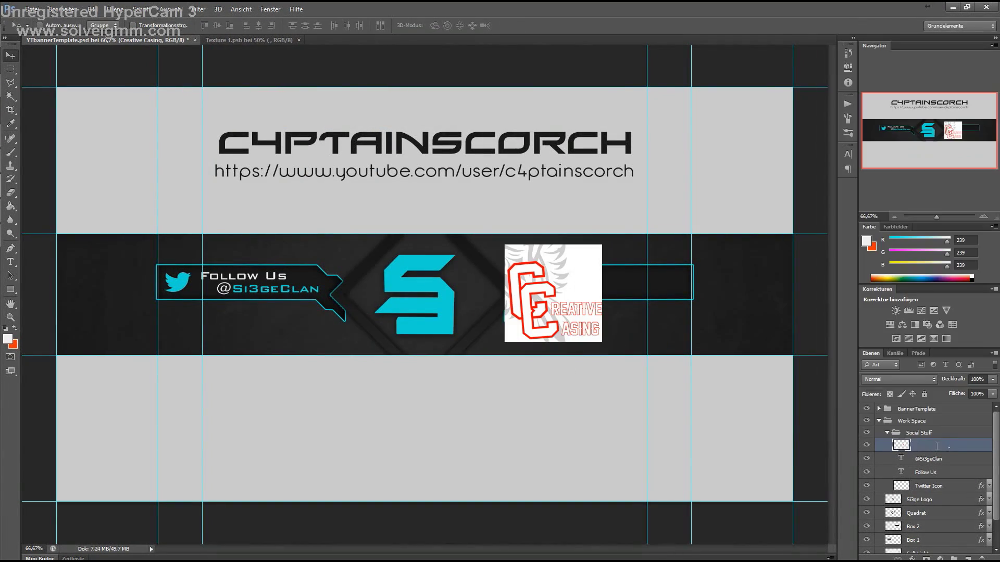
pyautogui.write('Creative Casing Logo')
# Delete the logo's white background with the Magic Wand at Tolerance 5
pyautogui.press('w')
pyautogui.click(583, 260)
pyautogui.press('Delete')
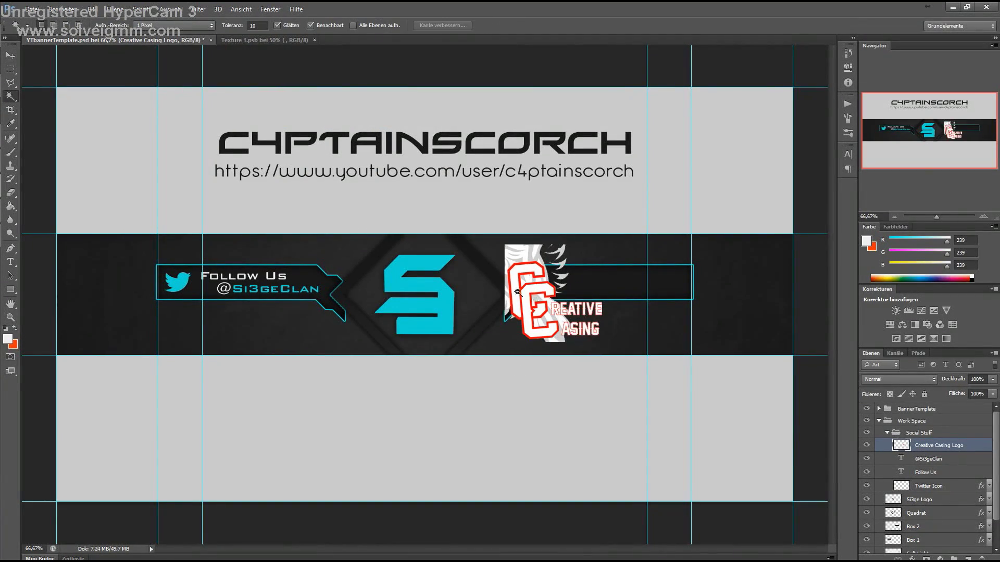
pyautogui.scroll(2, 542, 295)
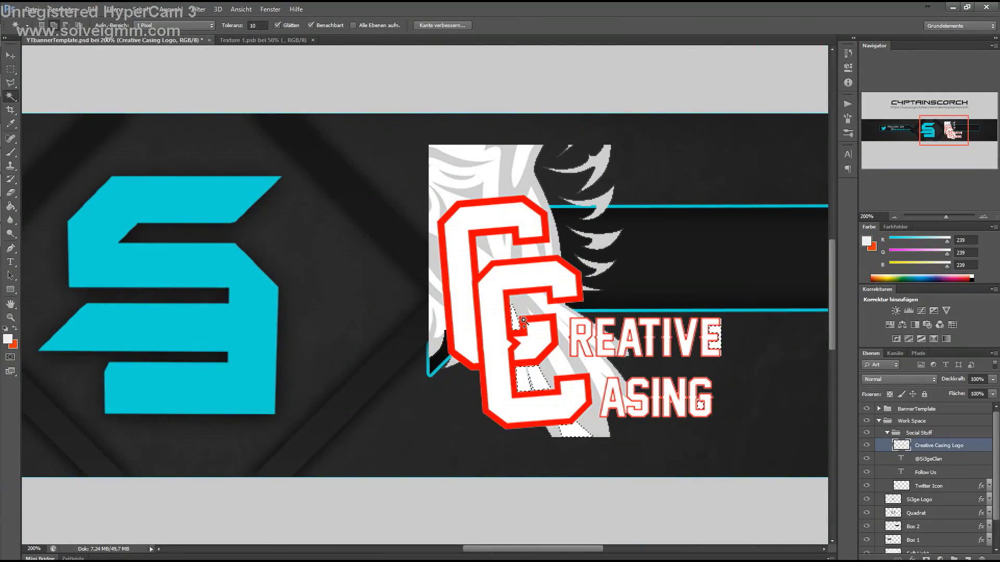
pyautogui.doubleClick(256, 25)
pyautogui.write('5')
pyautogui.click(847, 53)
pyautogui.click(755, 76)
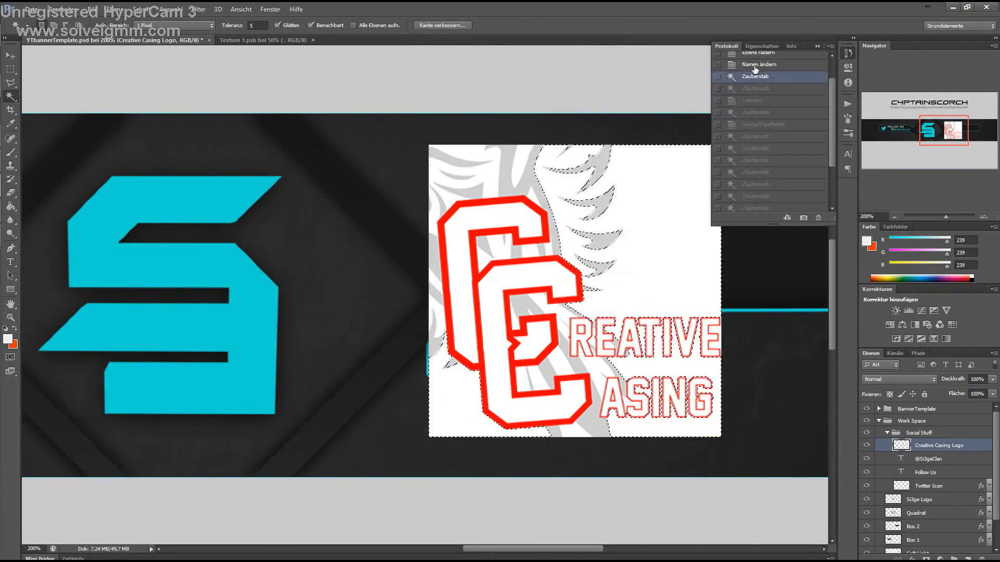
pyautogui.click(677, 130)
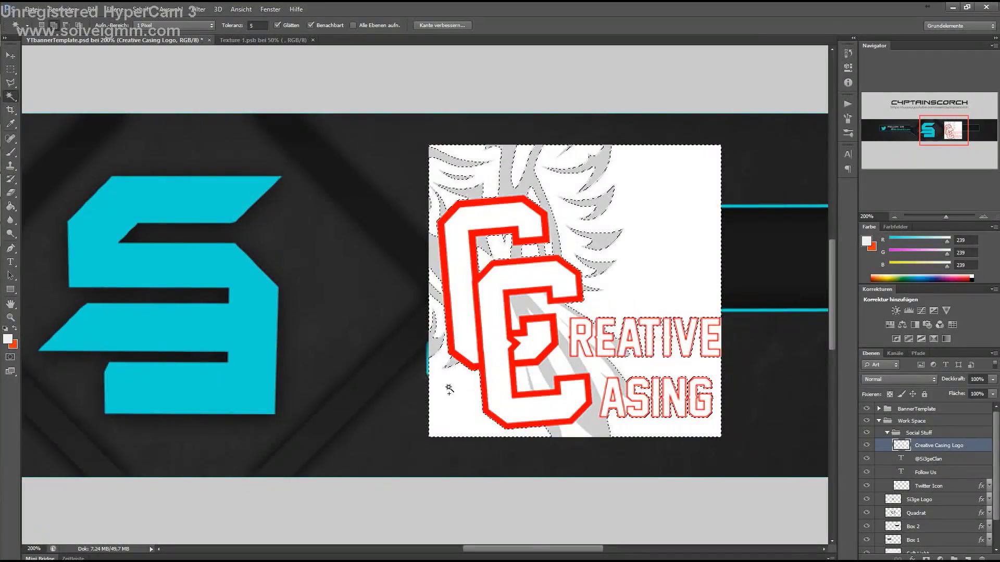
pyautogui.press('Delete')
pyautogui.press('i')
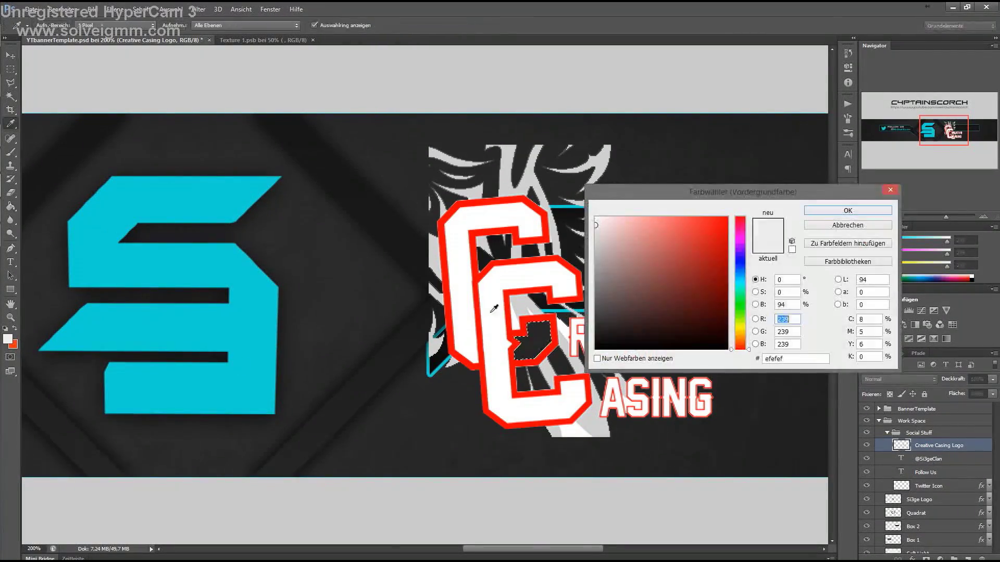
pyautogui.press('Escape')
pyautogui.press('w')
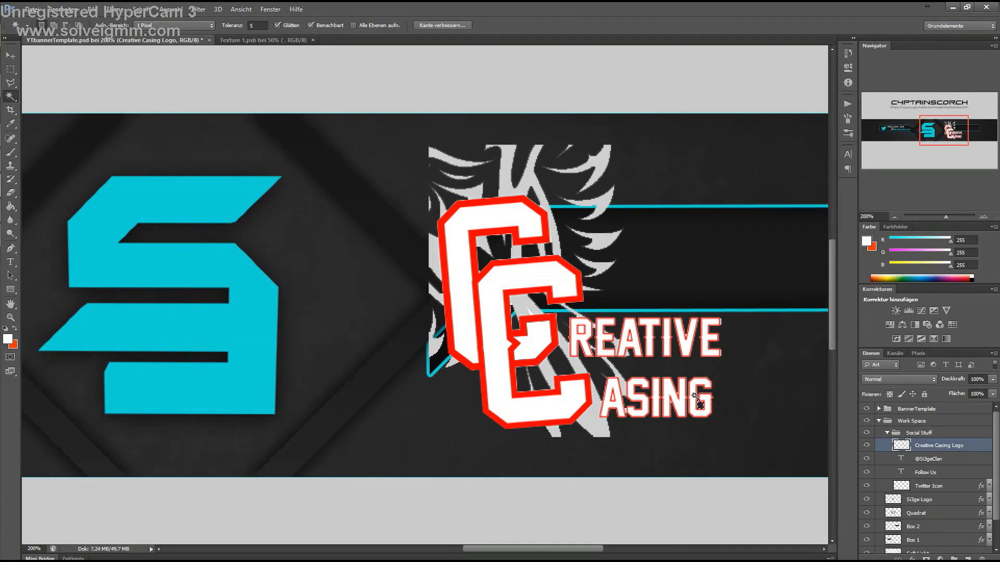
# Cut away stray areas around the logo with the rectangular marquee, then deselect and zoom out
pyautogui.press('m')
pyautogui.moveTo(748, 309); pyautogui.dragTo(722, 373)
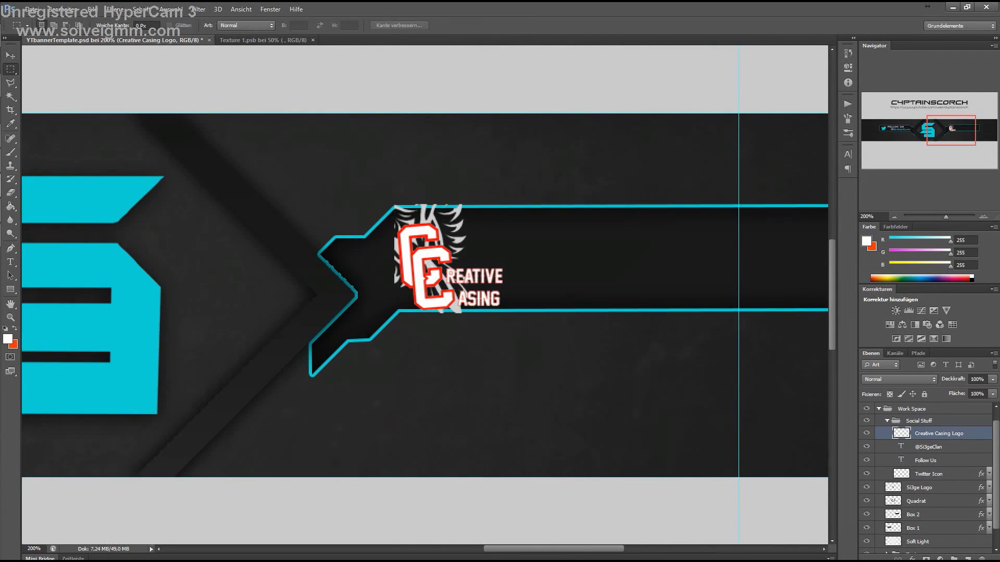
pyautogui.hotkey('ctrl', '+')
pyautogui.moveTo(328, 113); pyautogui.dragTo(575, 164)
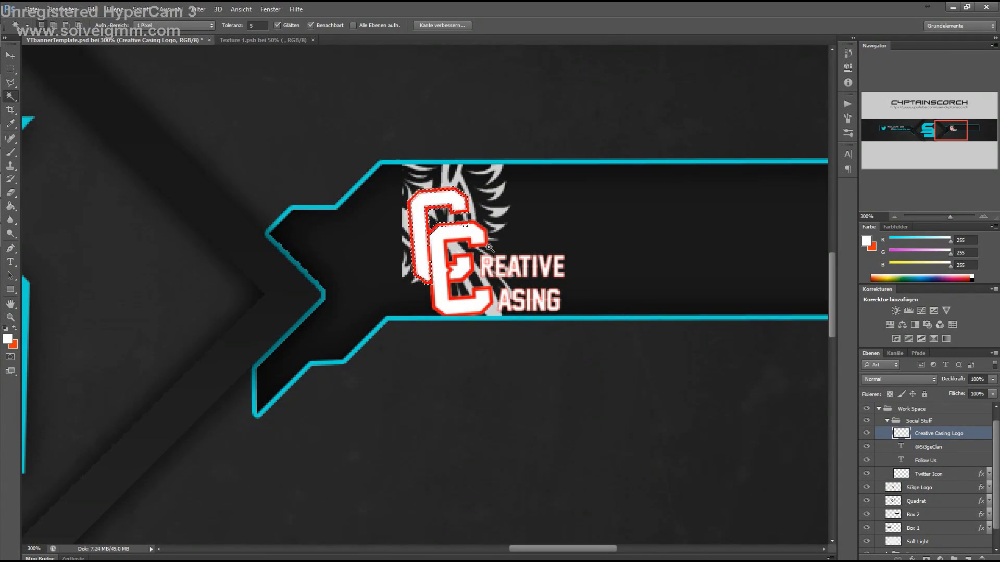
pyautogui.hotkey('ctrl', 'd')
pyautogui.hotkey('ctrl', '1')
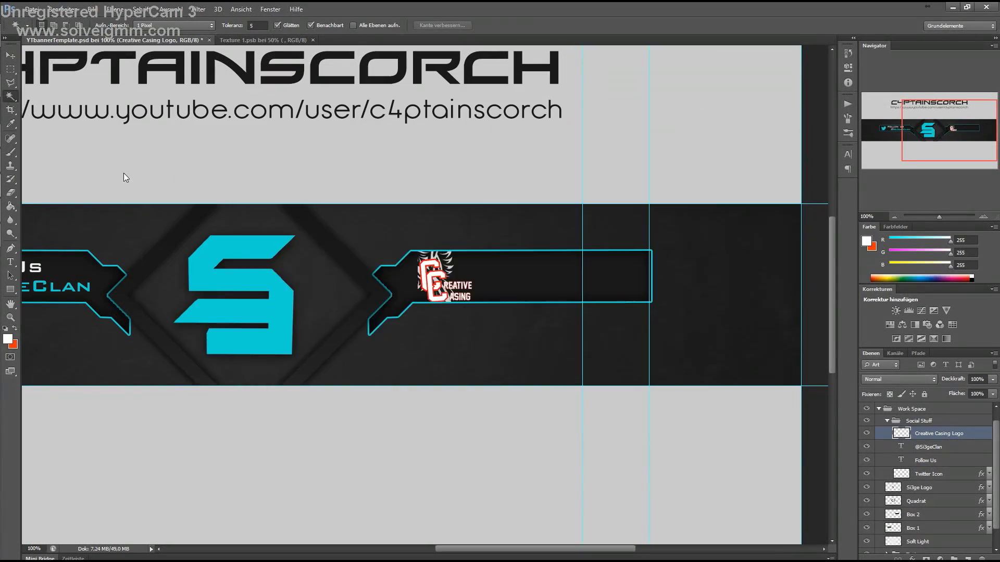
# Paste a clean logo copy, trim it to the CC logo square and rename the layer
pyautogui.hotkey('ctrl', 'v')
pyautogui.moveTo(413, 212); pyautogui.dragTo(614, 413)
pyautogui.press('Delete')
pyautogui.press('Return')
pyautogui.moveTo(261, 346); pyautogui.dragTo(520, 411)
pyautogui.press('Delete')
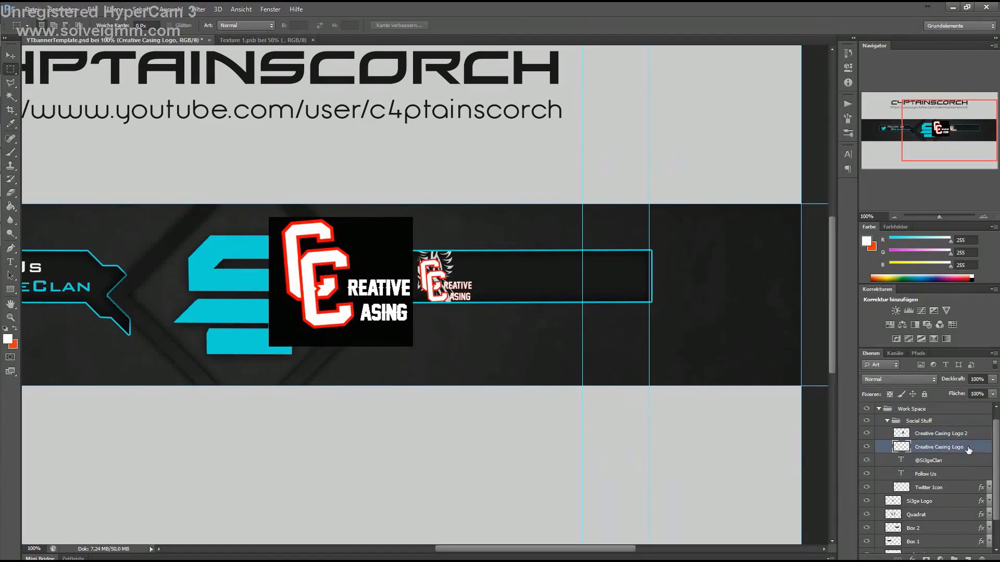
pyautogui.press('Delete')
pyautogui.doubleClick(937, 433)
pyautogui.press('BackSpace')
# Free Transform the logo to about half size and move it into the right box
pyautogui.press('Return')
pyautogui.hotkey('ctrl', 't')
pyautogui.moveTo(413, 347); pyautogui.dragTo(324, 329)
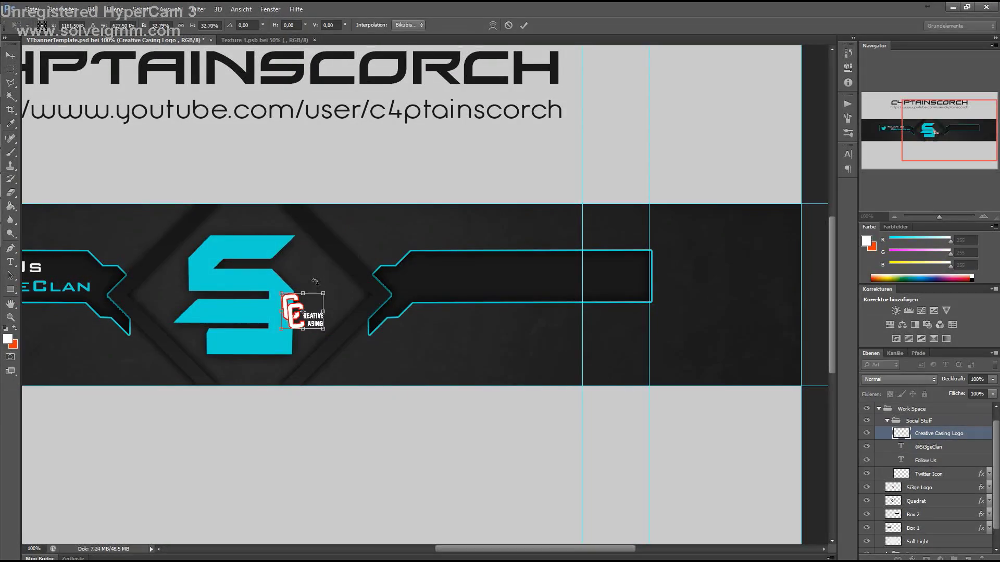
pyautogui.click(848, 53)
pyautogui.click(755, 187)
pyautogui.moveTo(412, 217); pyautogui.dragTo(337, 278)
pyautogui.moveTo(300, 307); pyautogui.dragTo(430, 279)
pyautogui.press('Return')
# Add the promo-code line in the right box, ending at Si3GE, with Si3GE coloured cyan
pyautogui.hotkey('alt', 'Tab')
pyautogui.hotkey('alt', 'Tab')
pyautogui.press('t')
pyautogui.click(453, 267)
pyautogui.write('Use Promo Code "Si3GE" to revieve 5 % off orders')
pyautogui.hotkey('shift', 'End')
pyautogui.press('Delete')
pyautogui.doubleClick(558, 264)
pyautogui.click(340, 26)
pyautogui.click(848, 208)
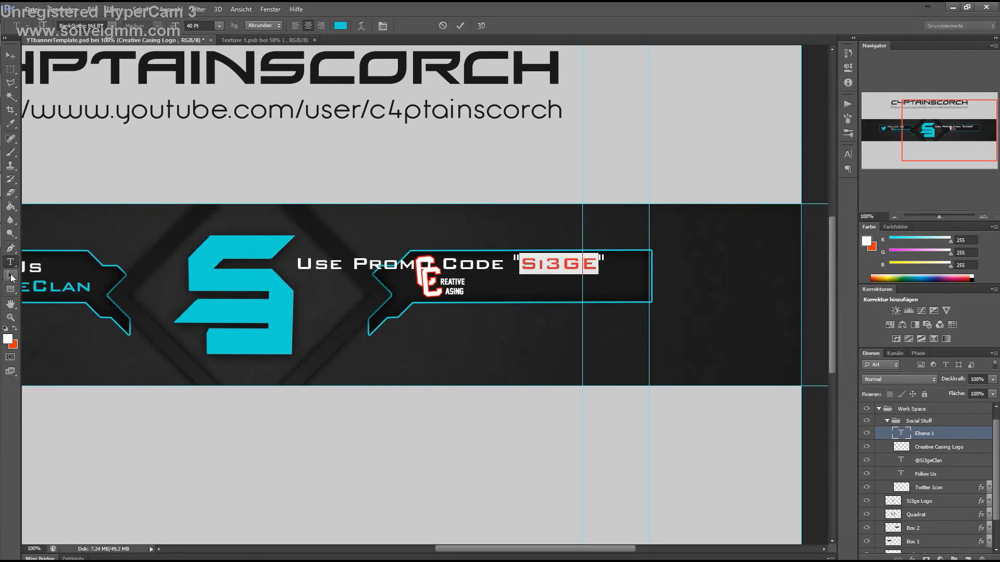
pyautogui.click(848, 155)
# Set the promo text to 25 Pt and colour the 5 in the second line cyan
pyautogui.moveTo(720, 175); pyautogui.dragTo(697, 175)
pyautogui.tripleClick(468, 289)
pyautogui.click(848, 155)
pyautogui.click(495, 301)
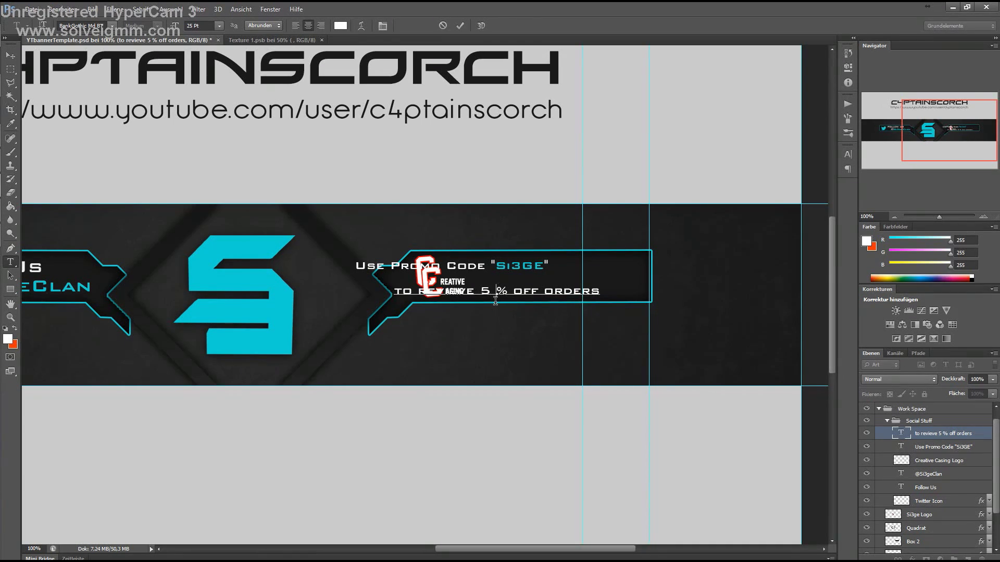
pyautogui.click(848, 155)
pyautogui.click(848, 208)
pyautogui.click(930, 447)
pyautogui.press('v')
# Shorten the second line to 'to revieve 5%' and centre it under the promo line
pyautogui.hotkey('shift', 'Right')
pyautogui.hotkey('shift', 'Right')
pyautogui.hotkey('shift', 'Right')
pyautogui.click(929, 441)
pyautogui.moveTo(506, 328); pyautogui.dragTo(552, 323)
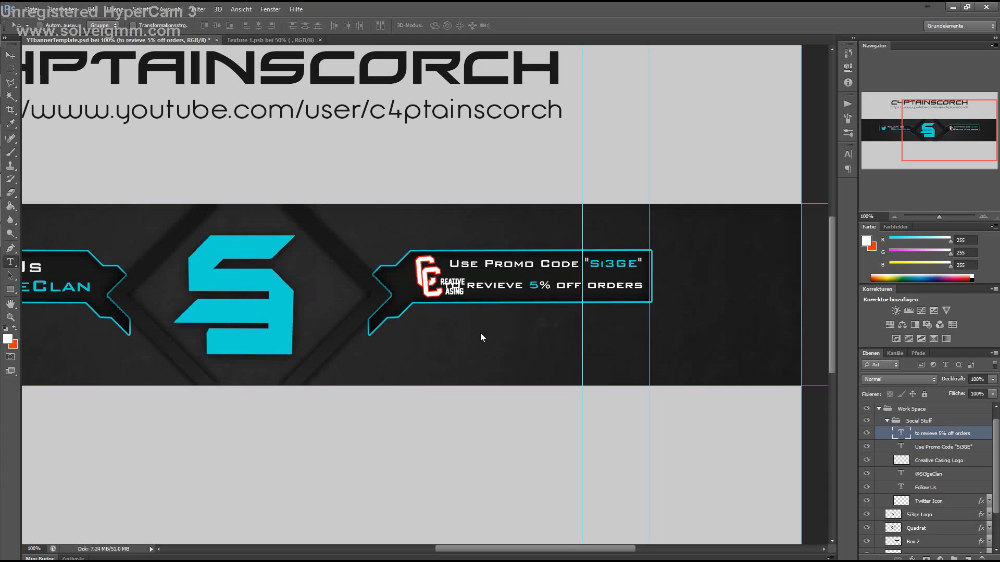
pyautogui.moveTo(645, 285); pyautogui.dragTo(550, 285)
pyautogui.press('BackSpace')
pyautogui.click(10, 55)
pyautogui.moveTo(483, 291); pyautogui.dragTo(526, 299)
# Add an 'off orders' line below, nudge the lines into place and view the whole banner
pyautogui.press('t')
pyautogui.click(487, 315)
pyautogui.write('off orders')
pyautogui.hotkey('ctrl', 'Return')
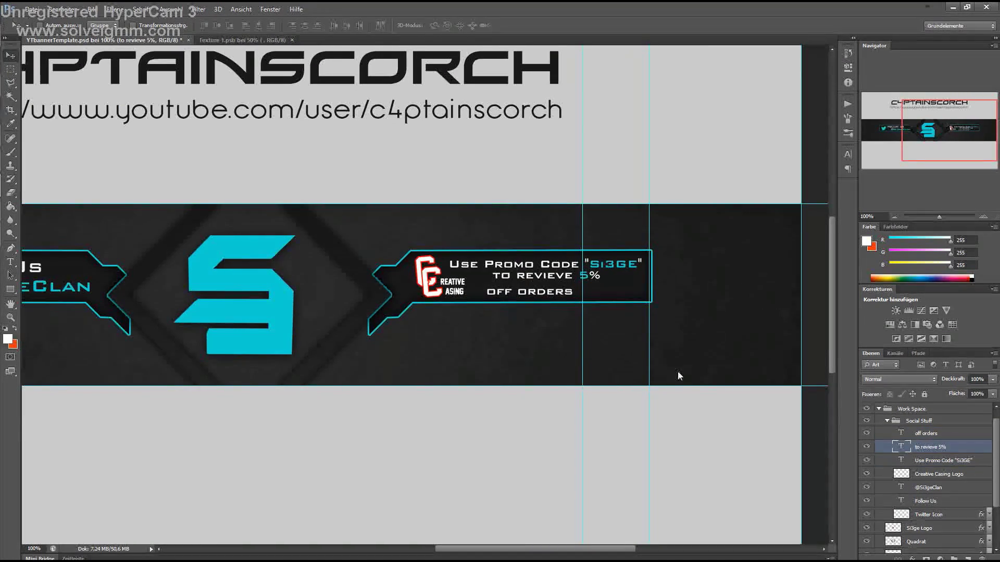
pyautogui.press('Left')
pyautogui.press('Left')
pyautogui.press('Left')
pyautogui.press('Down')
pyautogui.hotkey('alt', ']')
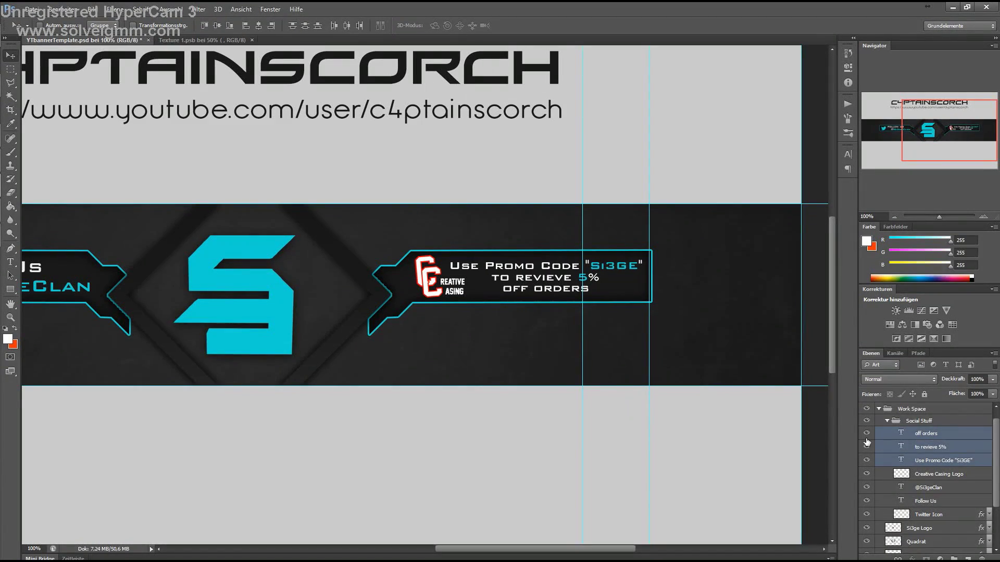
pyautogui.click(895, 216)
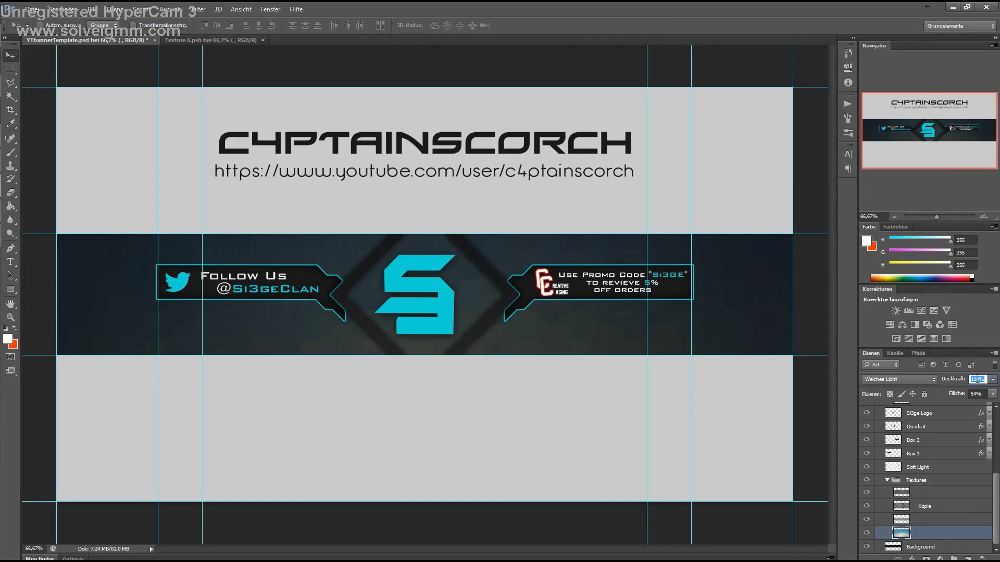
pyautogui.scroll(3, 889, 447)
pyautogui.click(916, 500)
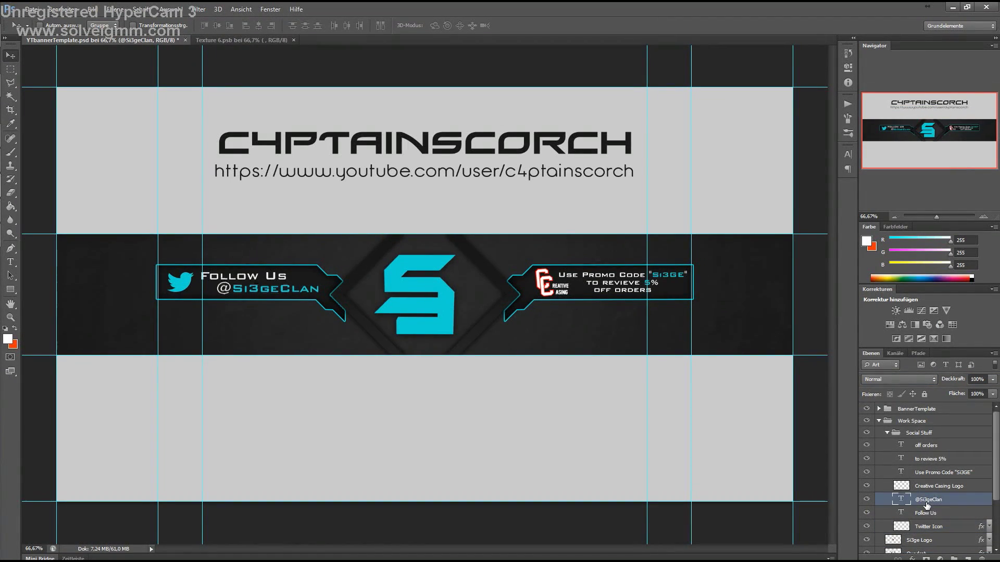
pyautogui.click(916, 486)
pyautogui.scroll(5, 565, 290)
pyautogui.press('w')
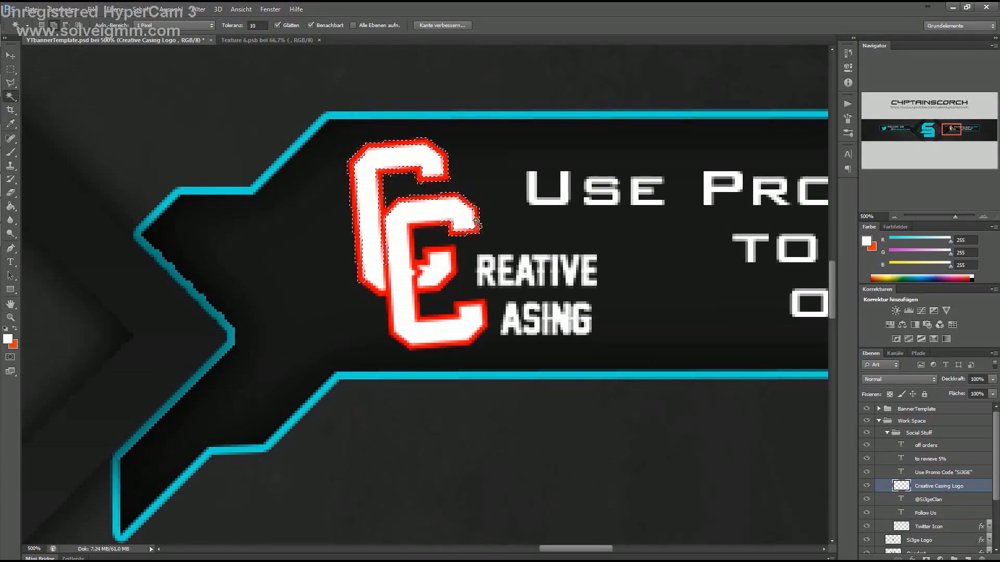
# Select the logo's red outline and fill it with cyan RGB 22/214/212
pyautogui.keyDown('shift'); pyautogui.click(412, 245); pyautogui.keyUp('shift')
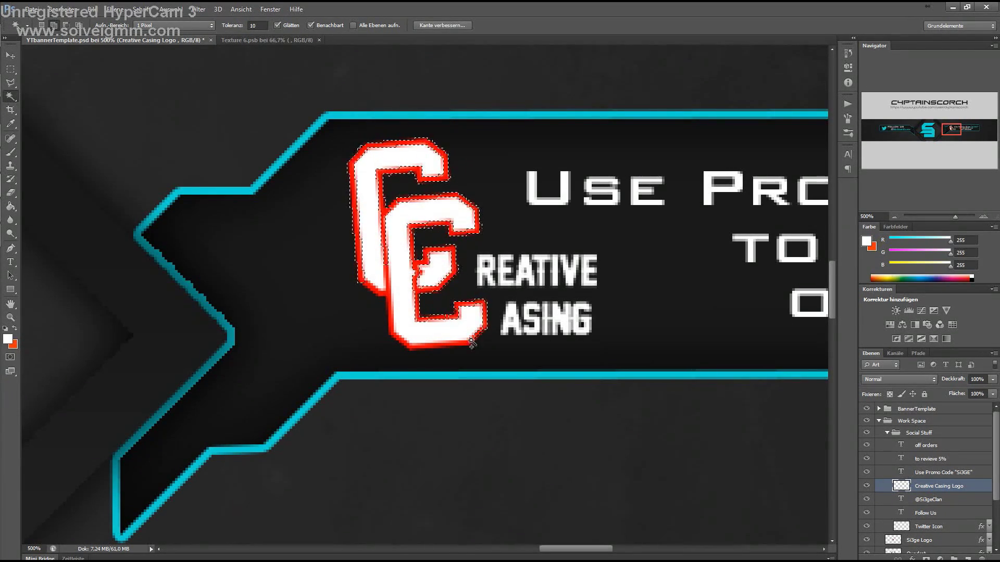
pyautogui.click(8, 339)
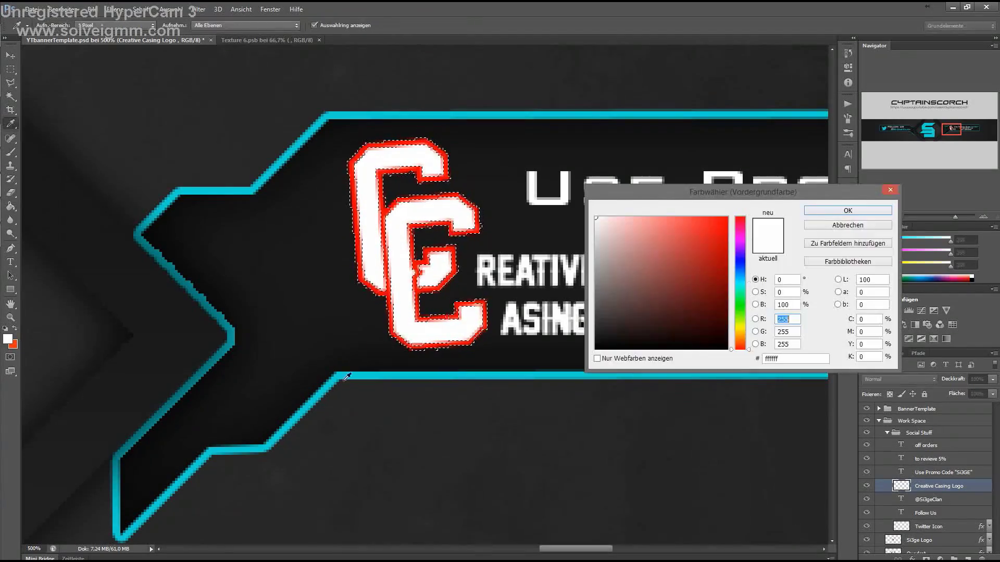
pyautogui.click(848, 210)
pyautogui.hotkey('alt', 'BackSpace')
pyautogui.hotkey('ctrl', 'd')
# Zoom in and paint over leftover red pixels on the outline edges with the Brush
pyautogui.click(983, 216)
pyautogui.press('b')
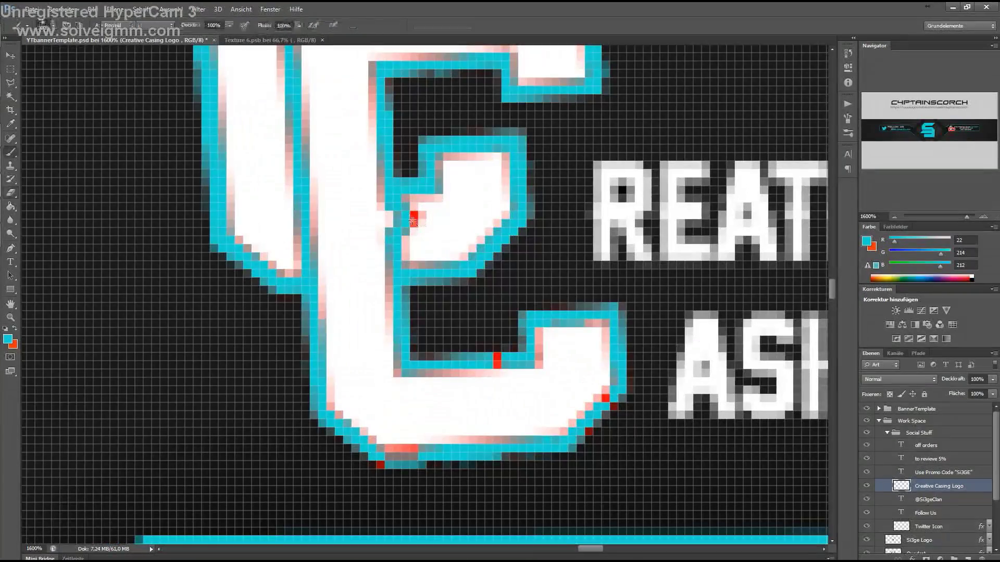
pyautogui.scroll(-10, 386, 464)
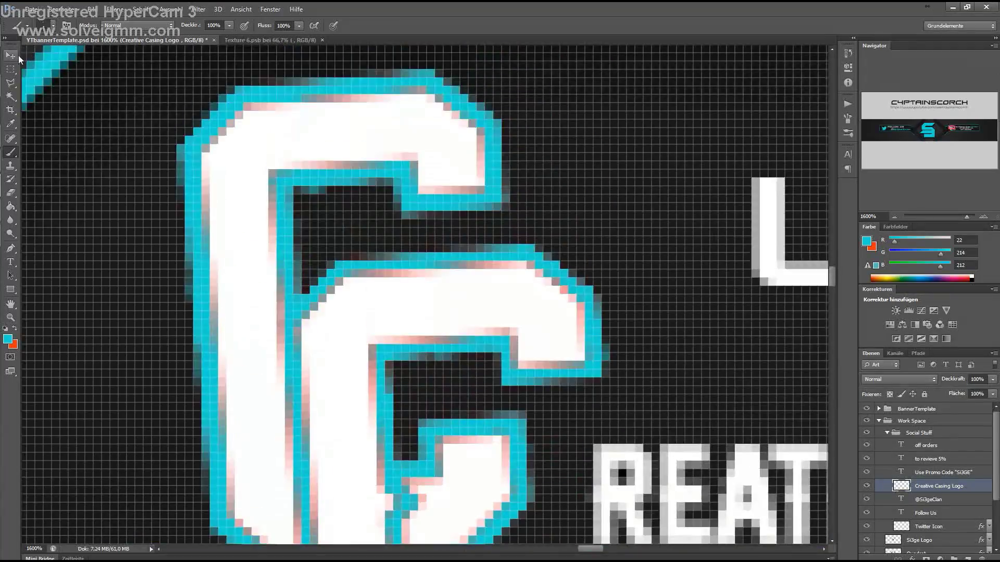
pyautogui.press('v')
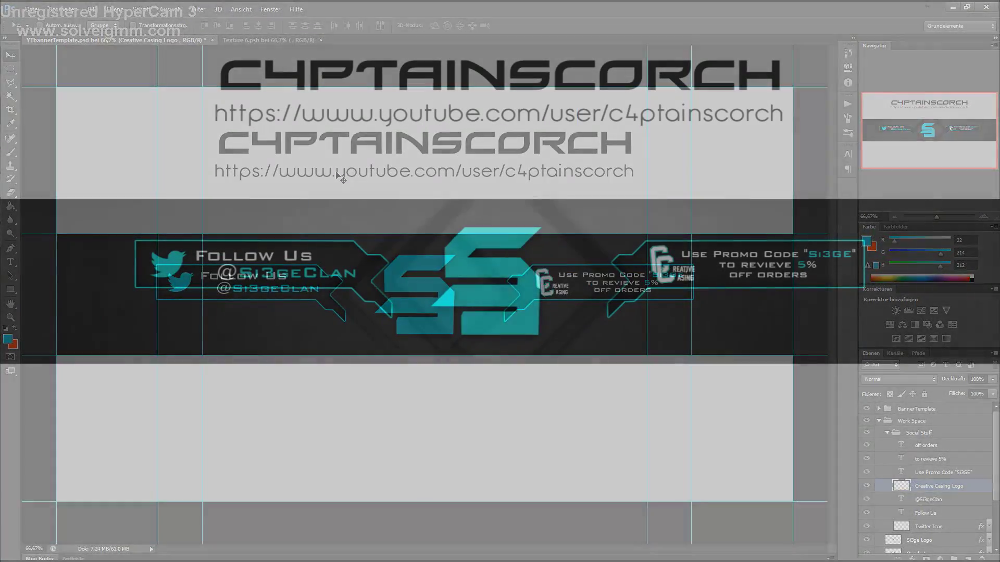